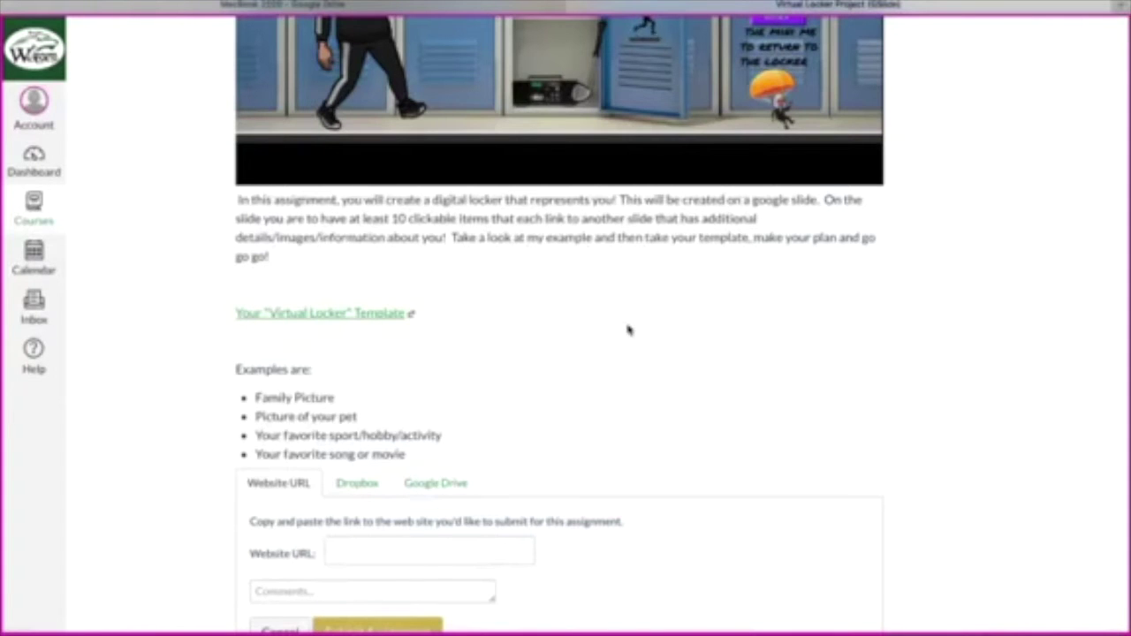
- Open the Virtual Locker Bitmoji Template from the Canvas assignment and make a personal copy of it
scroll(628, 329, up, 6)
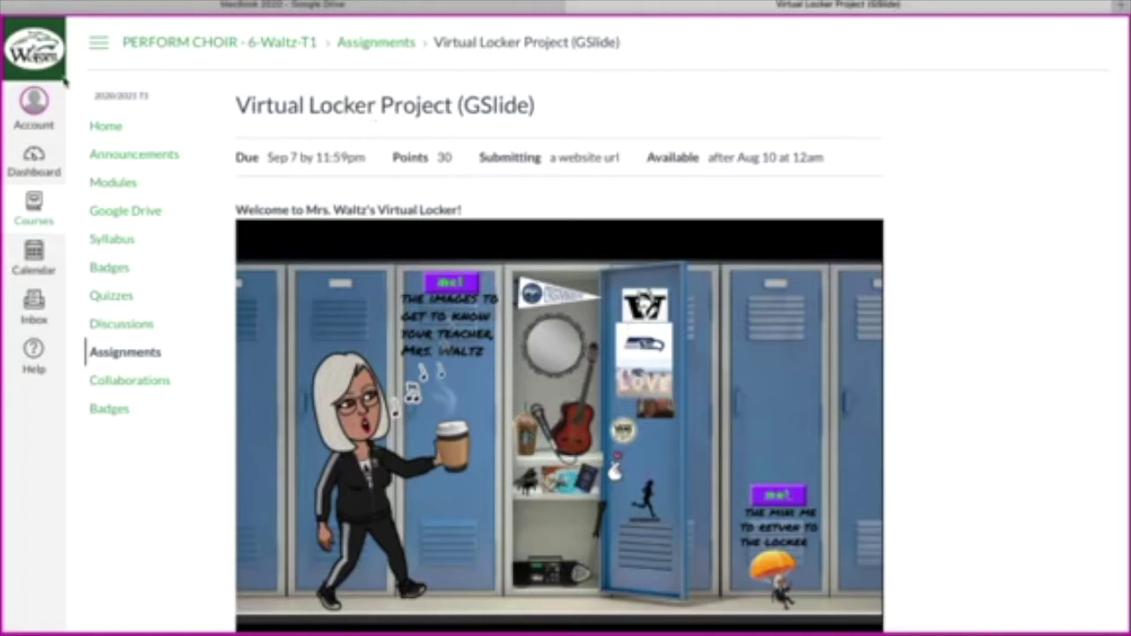
scroll(1030, 412, down, 5)
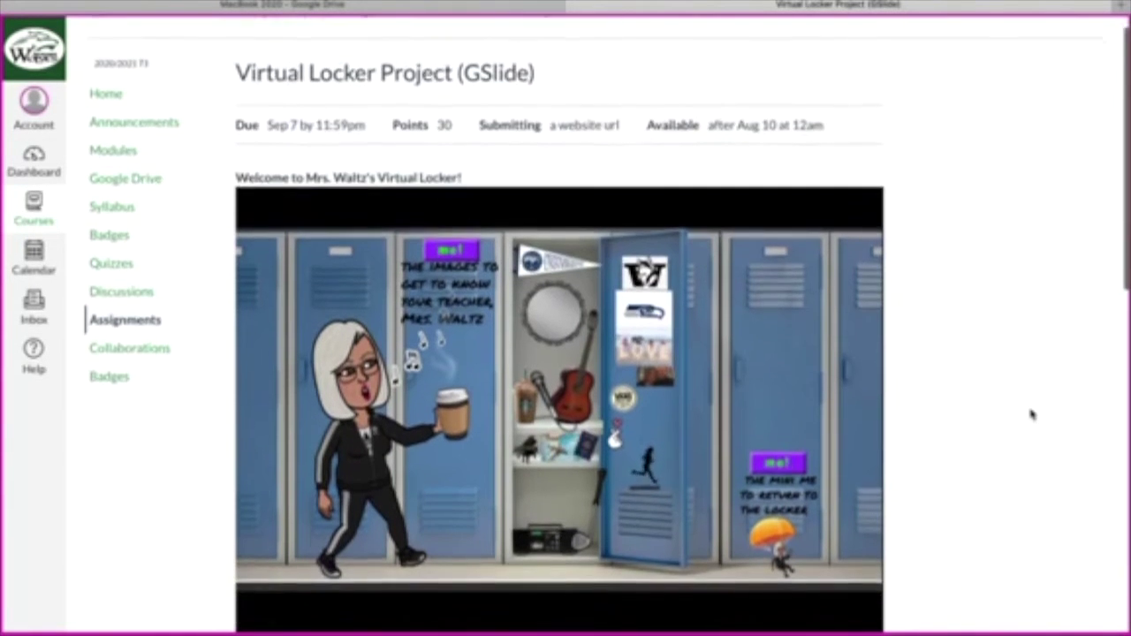
scroll(1031, 412, down, 4)
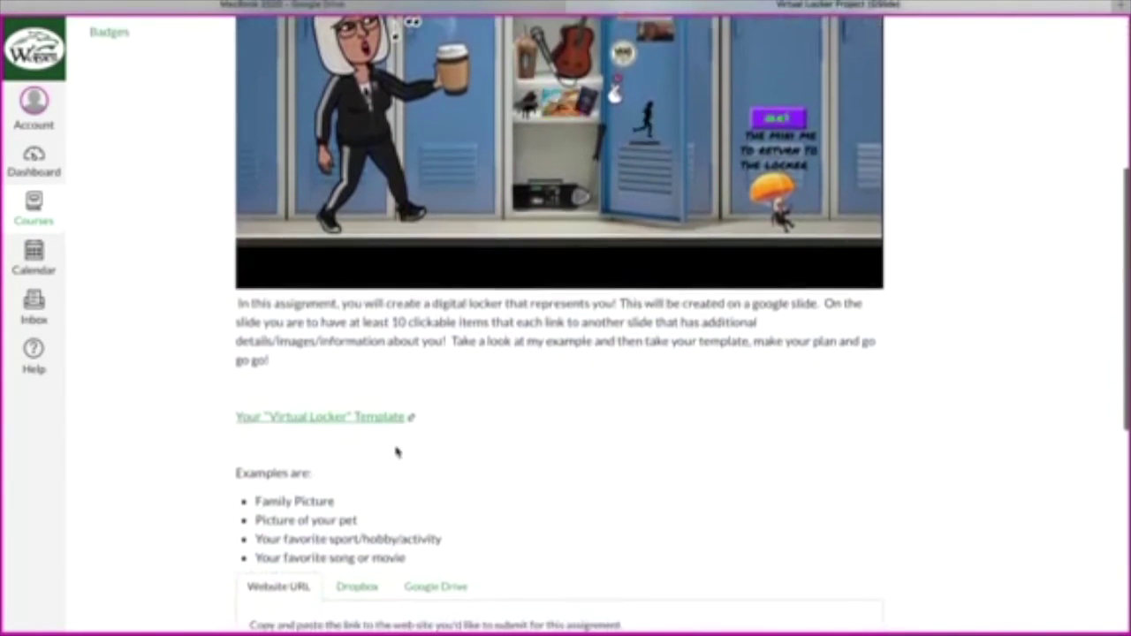
click(362, 419)
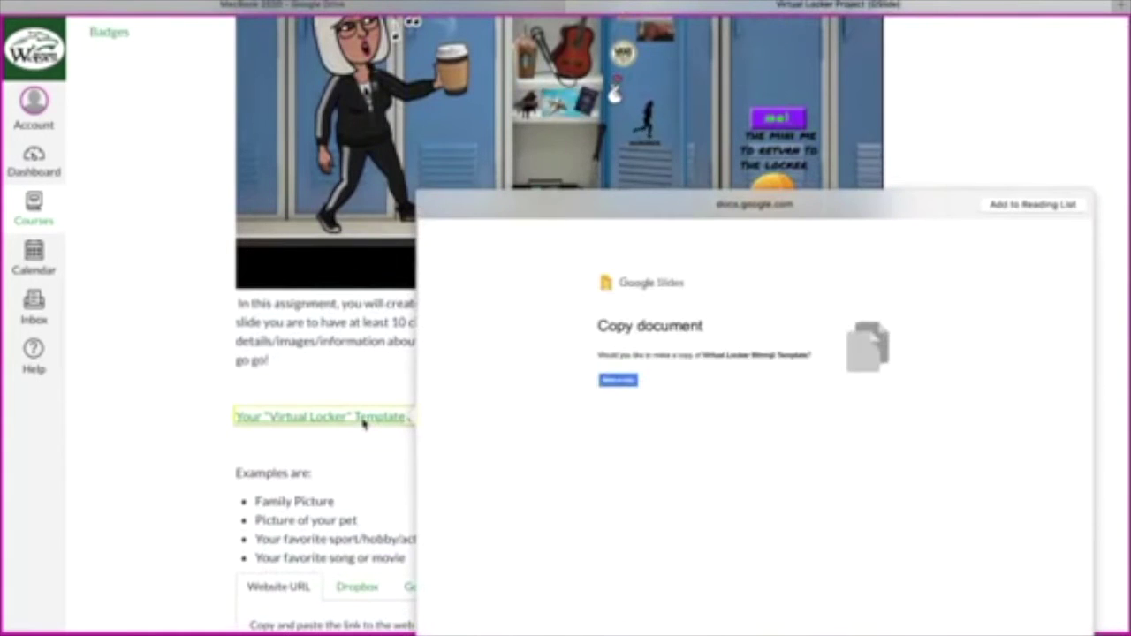
click(618, 383)
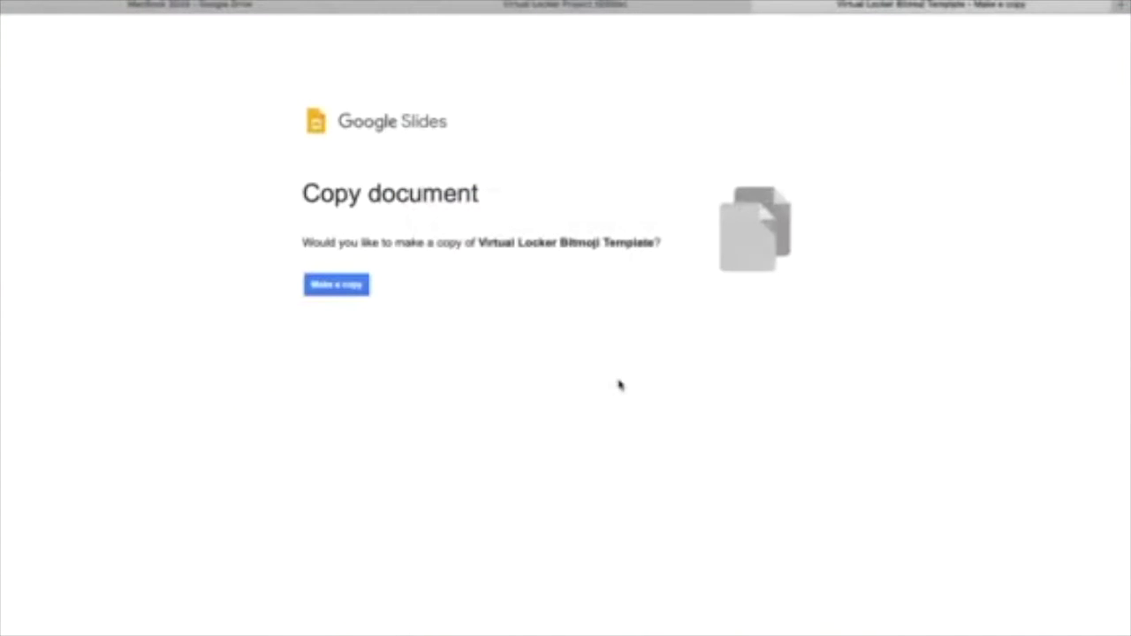
click(349, 288)
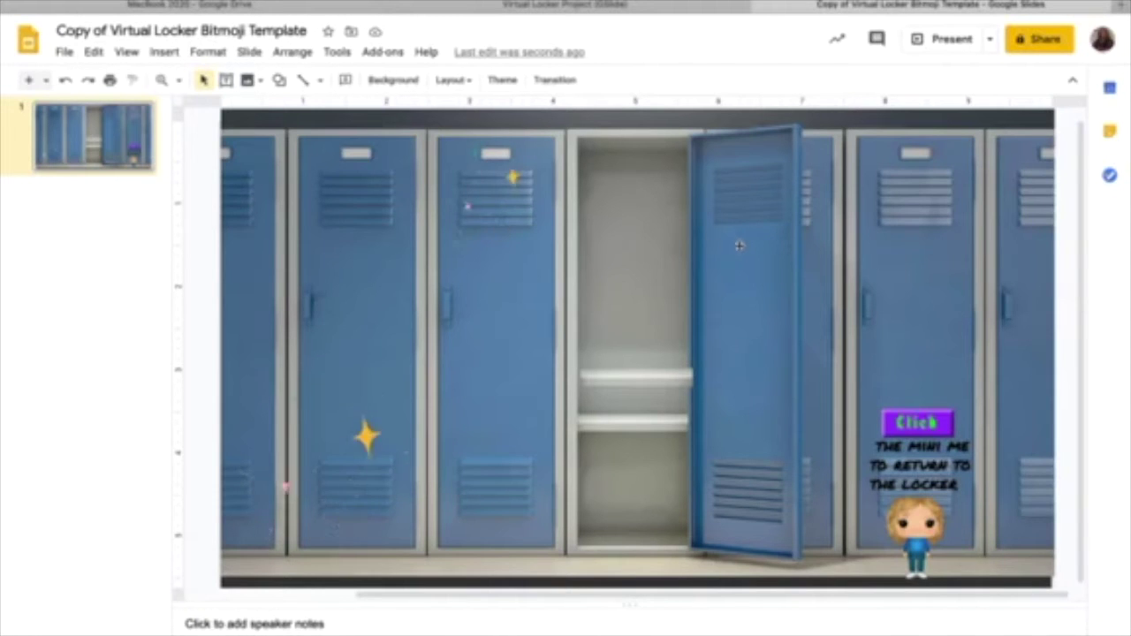
click(251, 80)
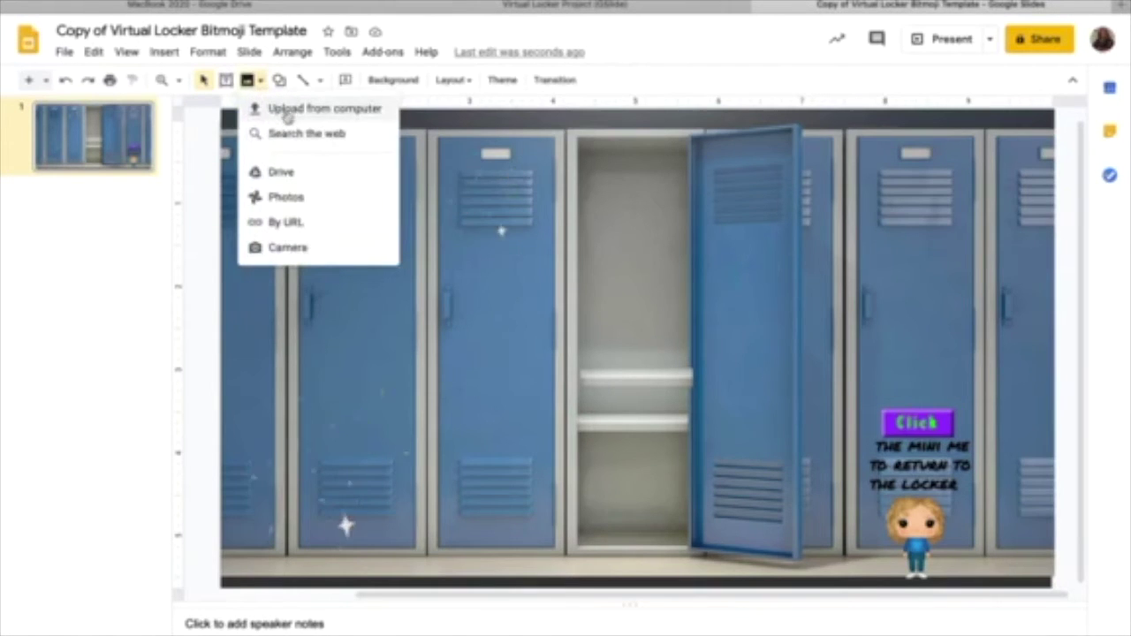
- Insert the IMG_1 photo from My Drive > MacBook 2020 onto the locker slide
click(278, 173)
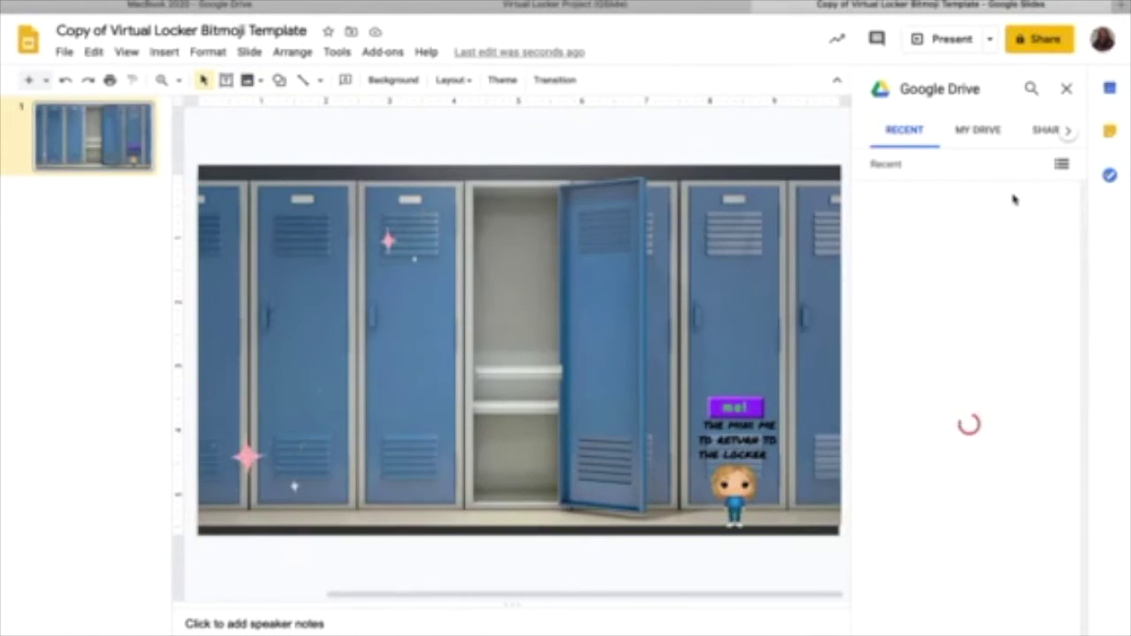
click(977, 132)
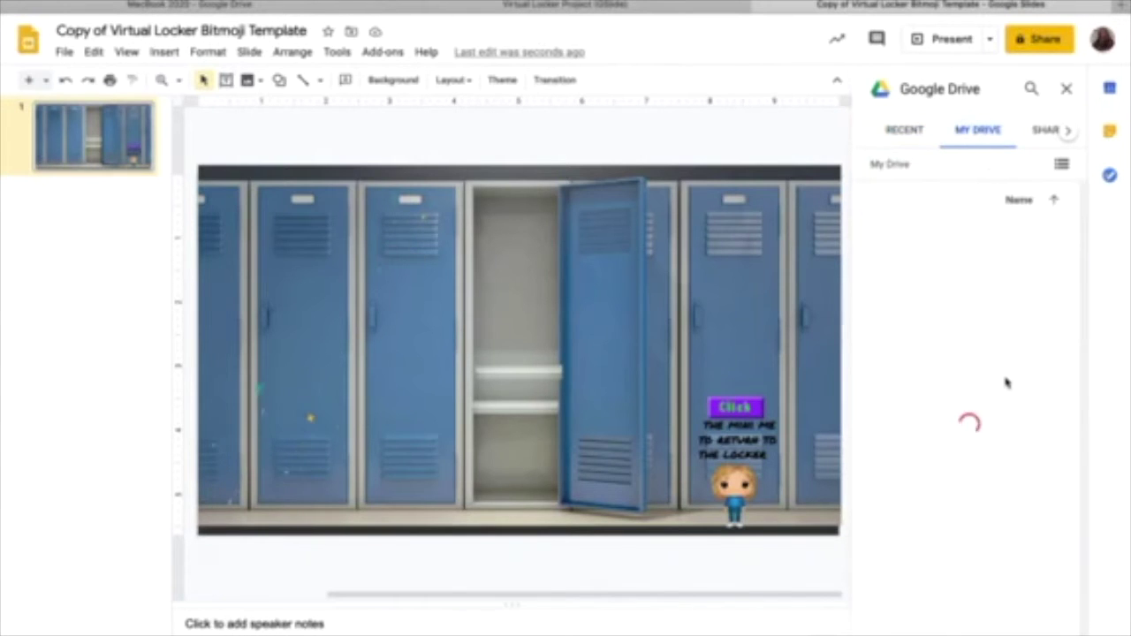
scroll(1006, 380, down, 5)
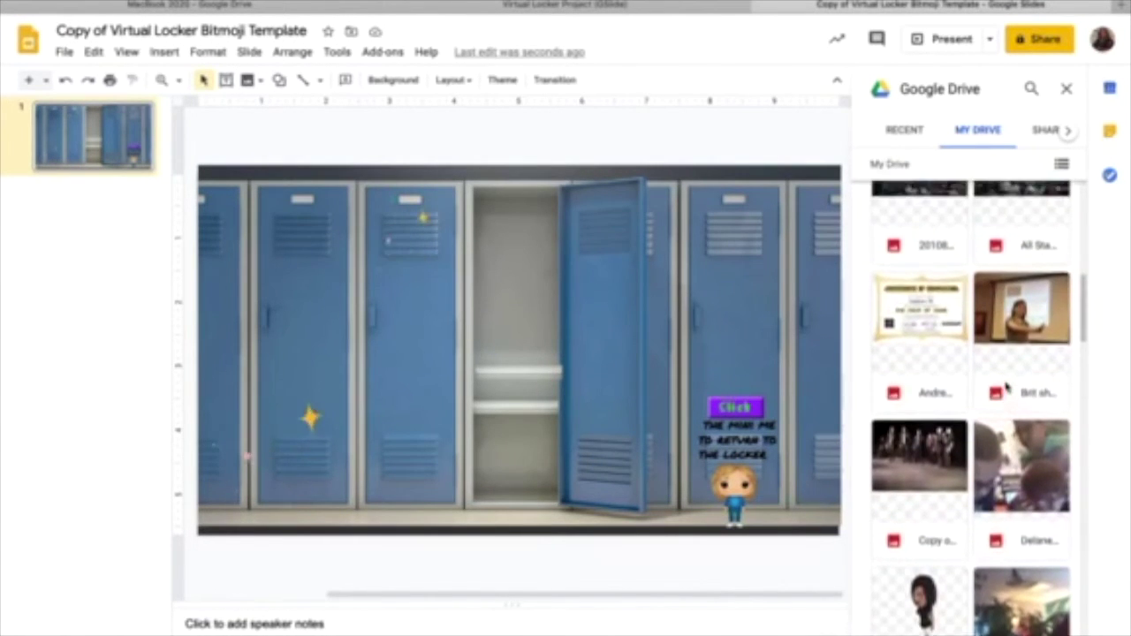
scroll(1006, 386, up, 10)
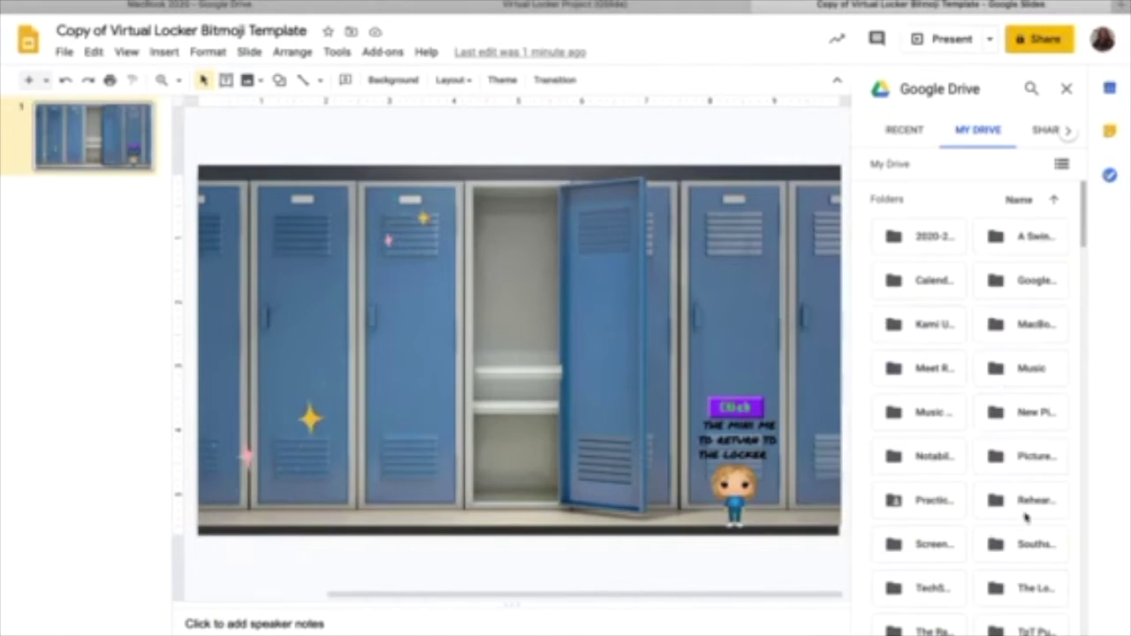
click(1032, 336)
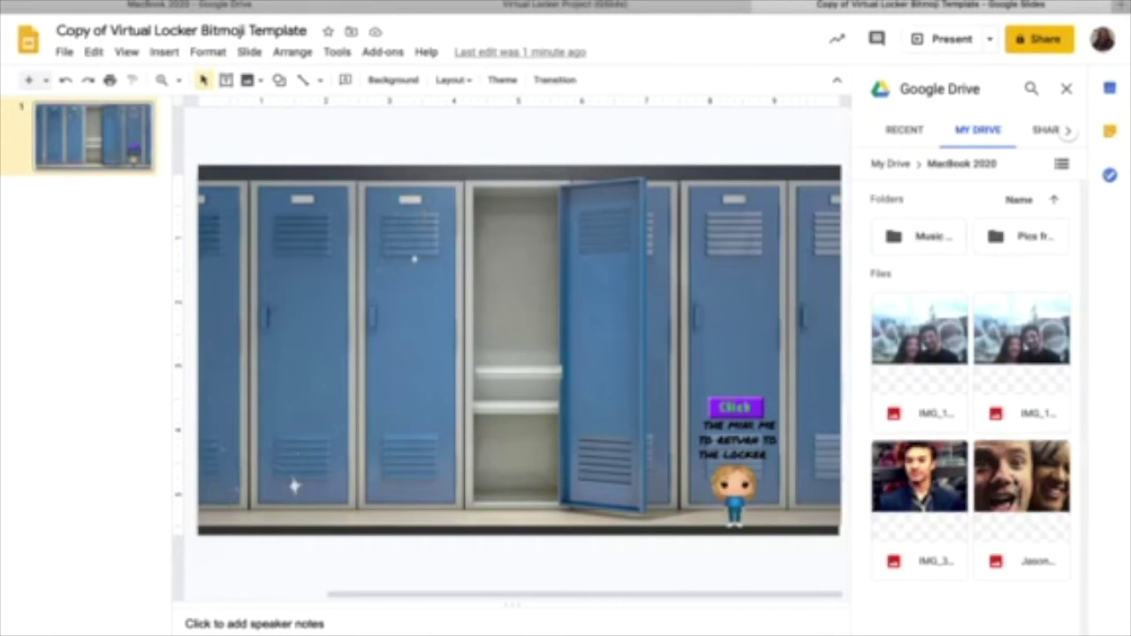
click(1032, 358)
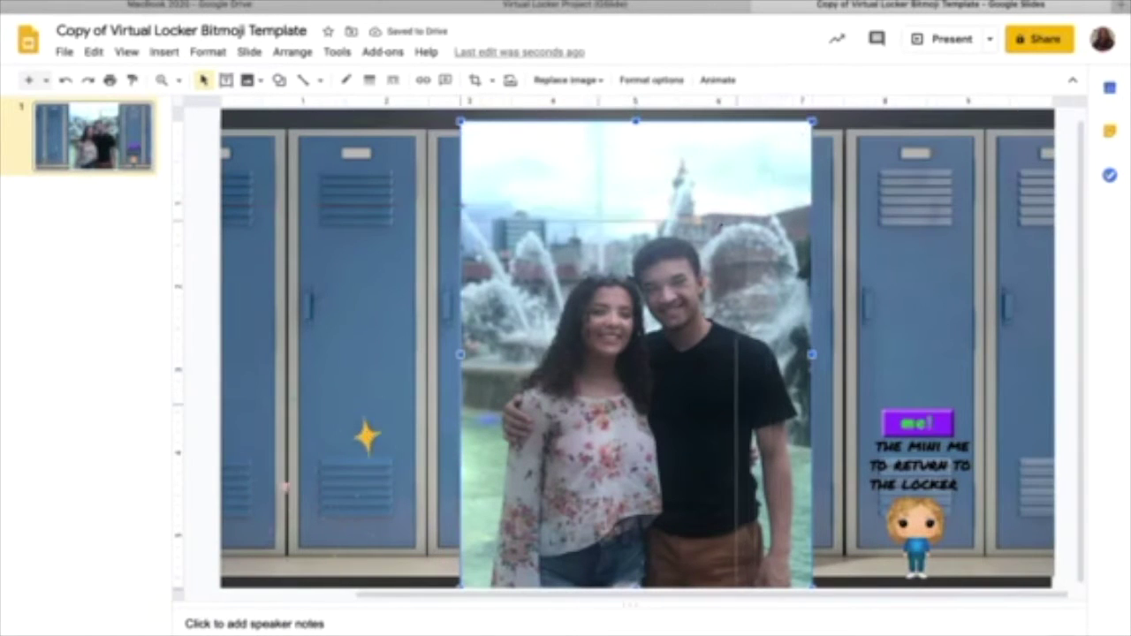
drag(811, 120, 734, 202)
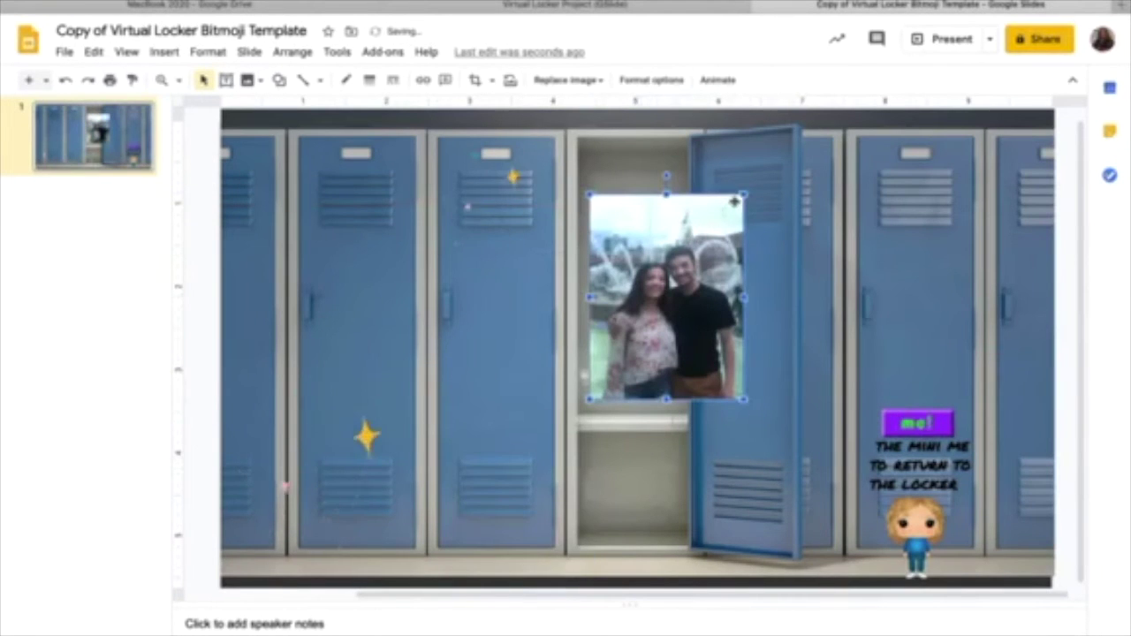
- Shrink the photo and move it onto the open locker door
drag(742, 195, 645, 327)
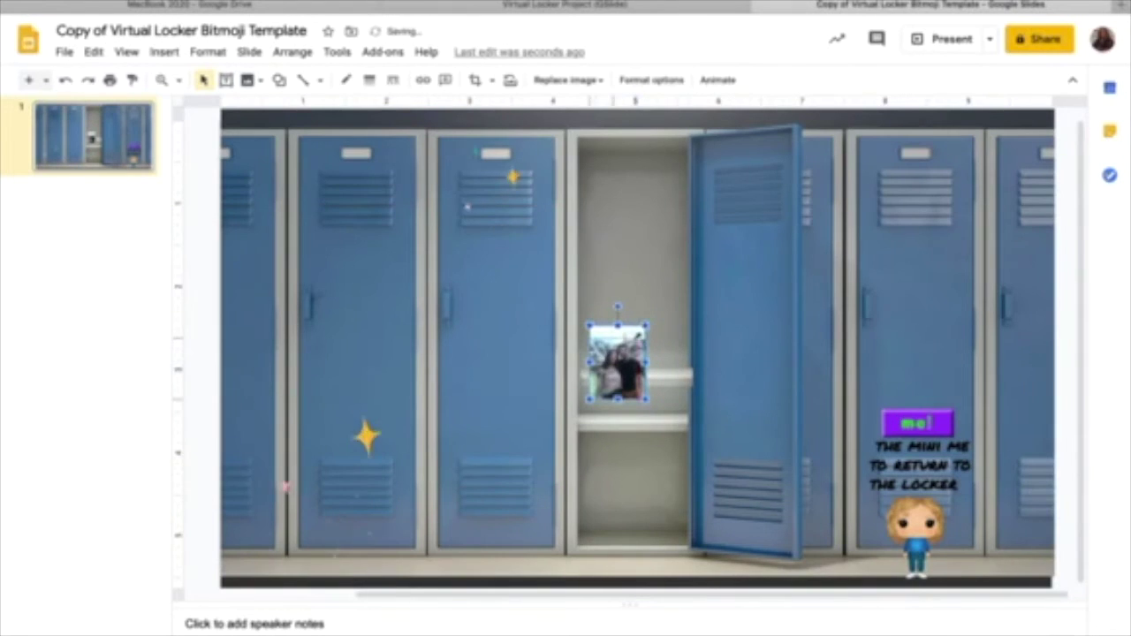
drag(644, 327, 638, 338)
drag(753, 262, 750, 262)
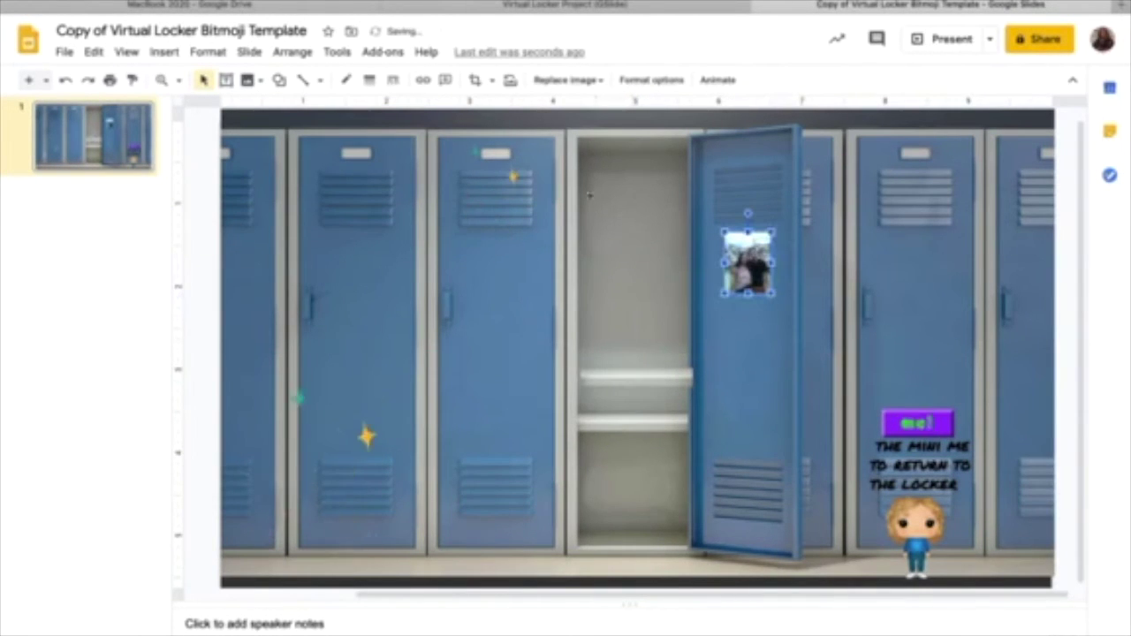
- Give the locker photo a 4px border
click(370, 81)
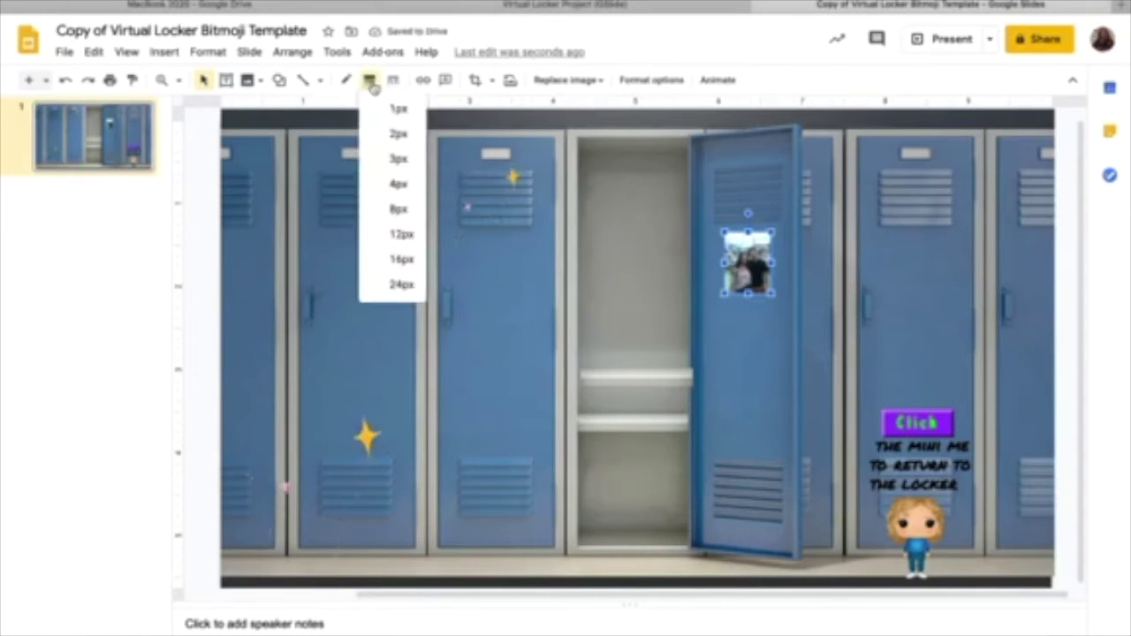
click(398, 185)
click(733, 360)
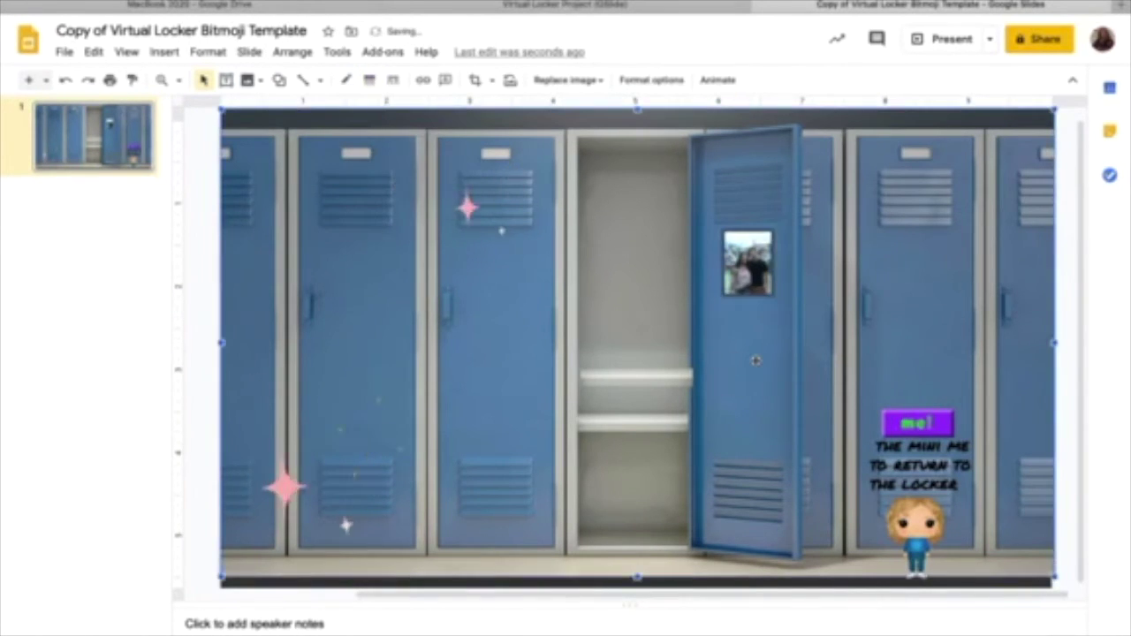
click(746, 263)
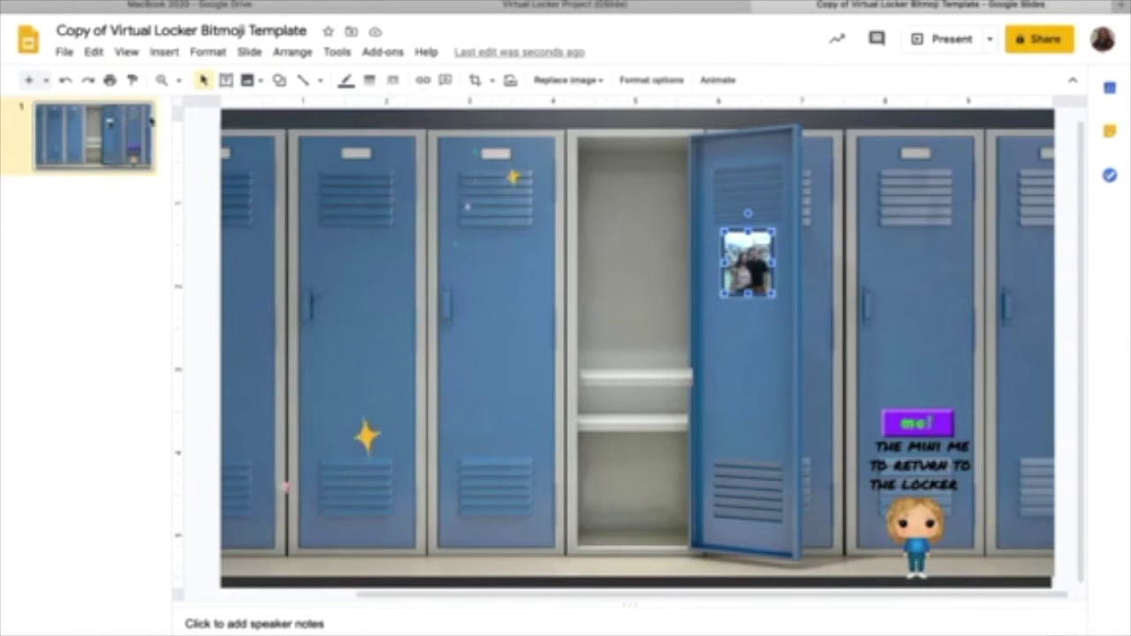
click(53, 113)
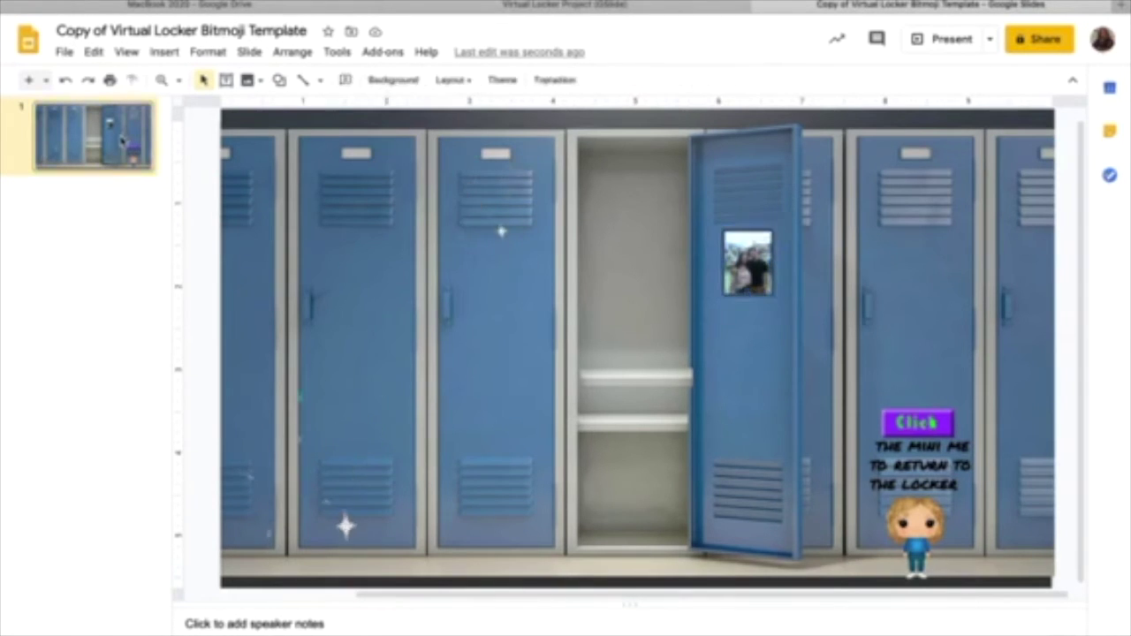
- Add a Blank-layout slide 2 after the locker slide and display it
click(46, 81)
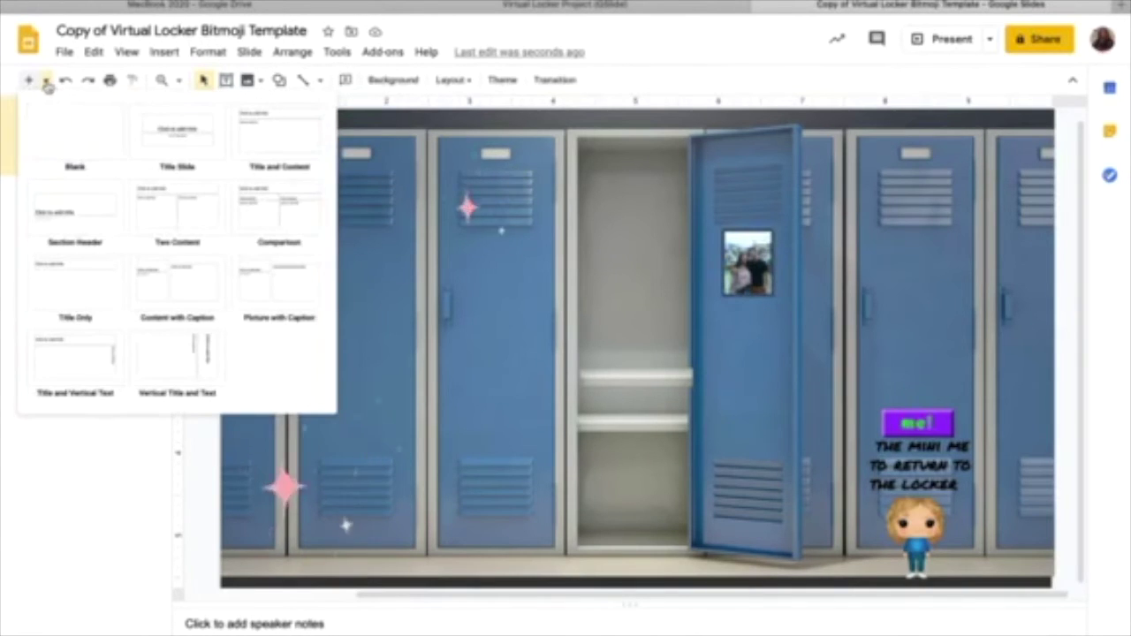
click(58, 128)
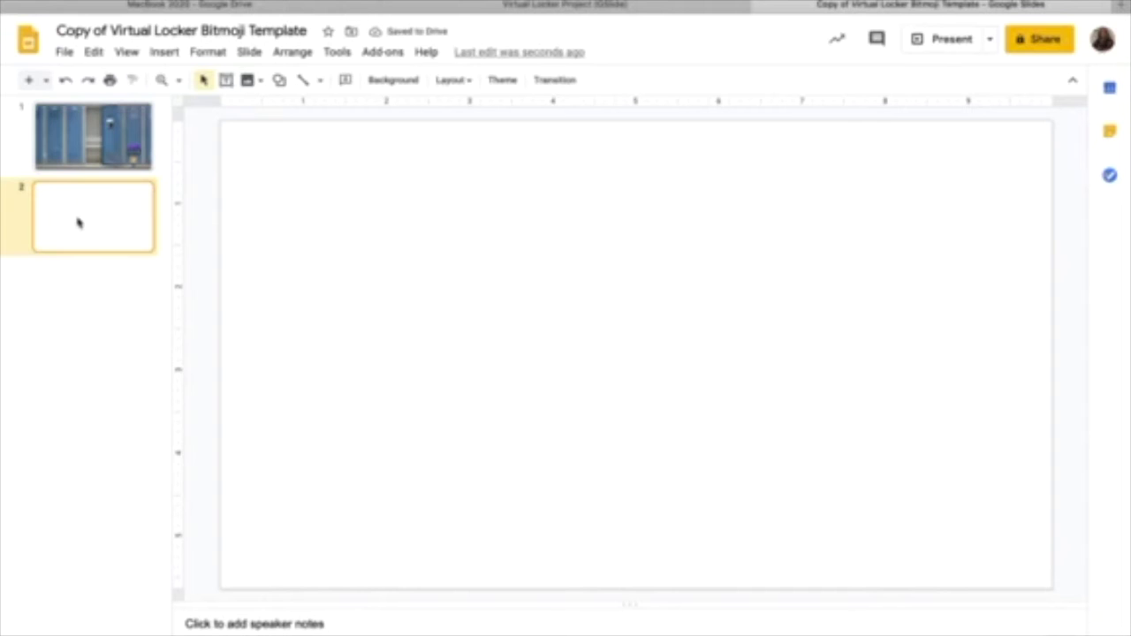
click(111, 152)
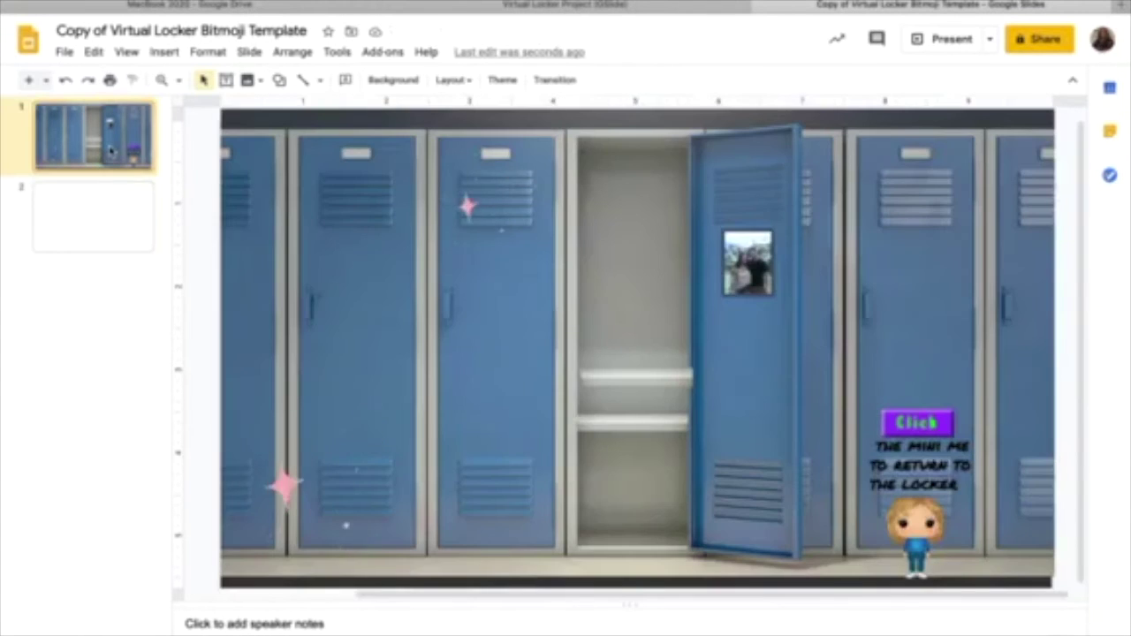
click(106, 212)
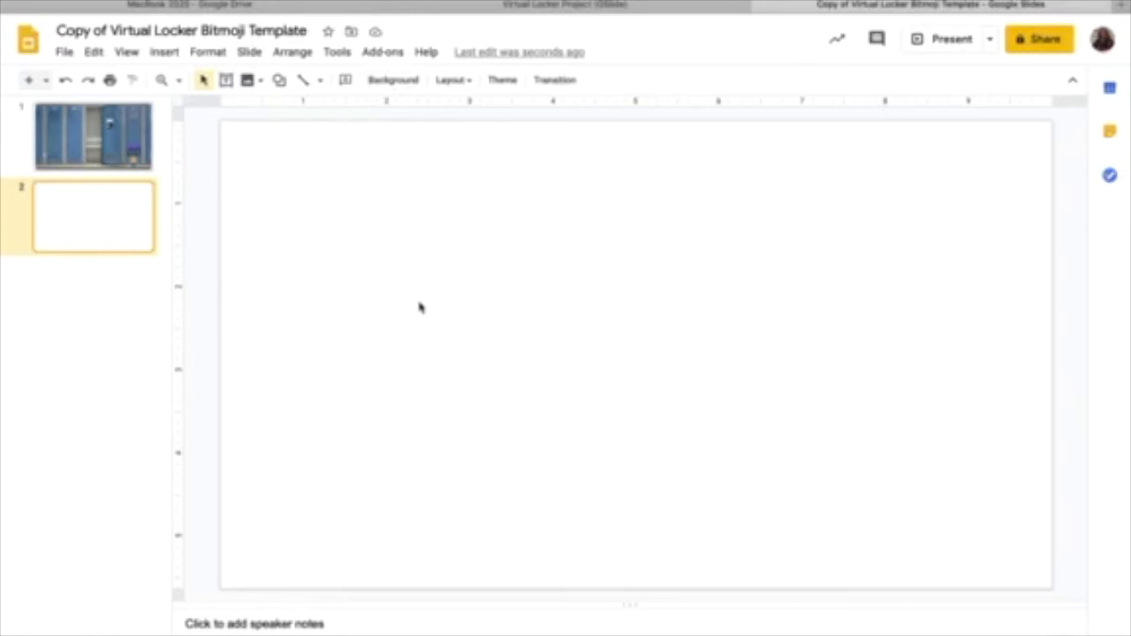
click(393, 81)
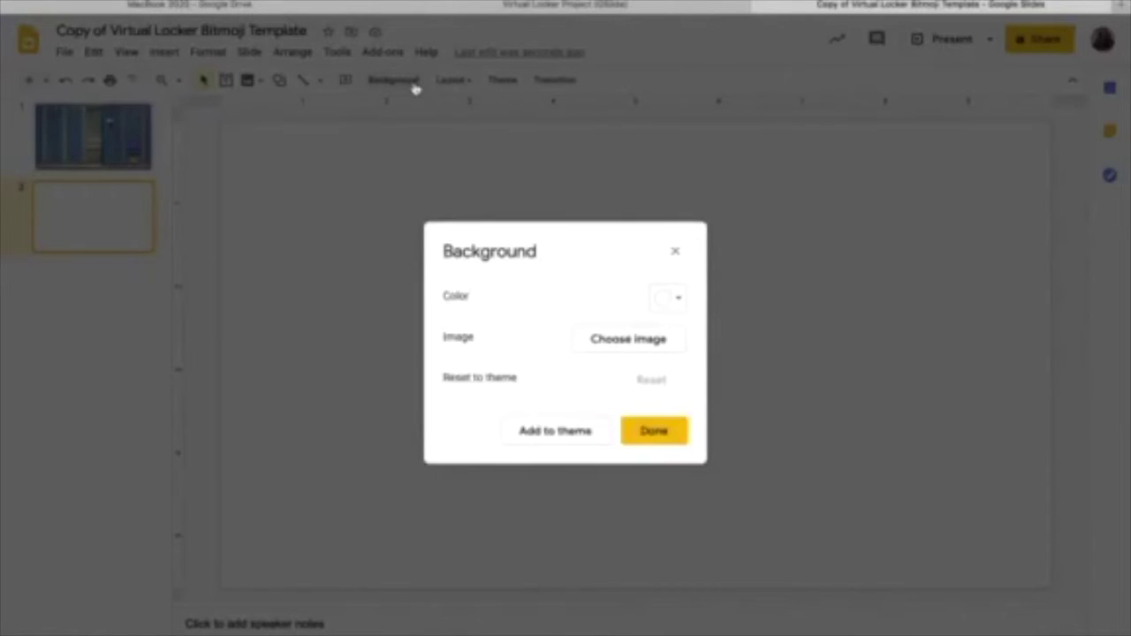
click(674, 302)
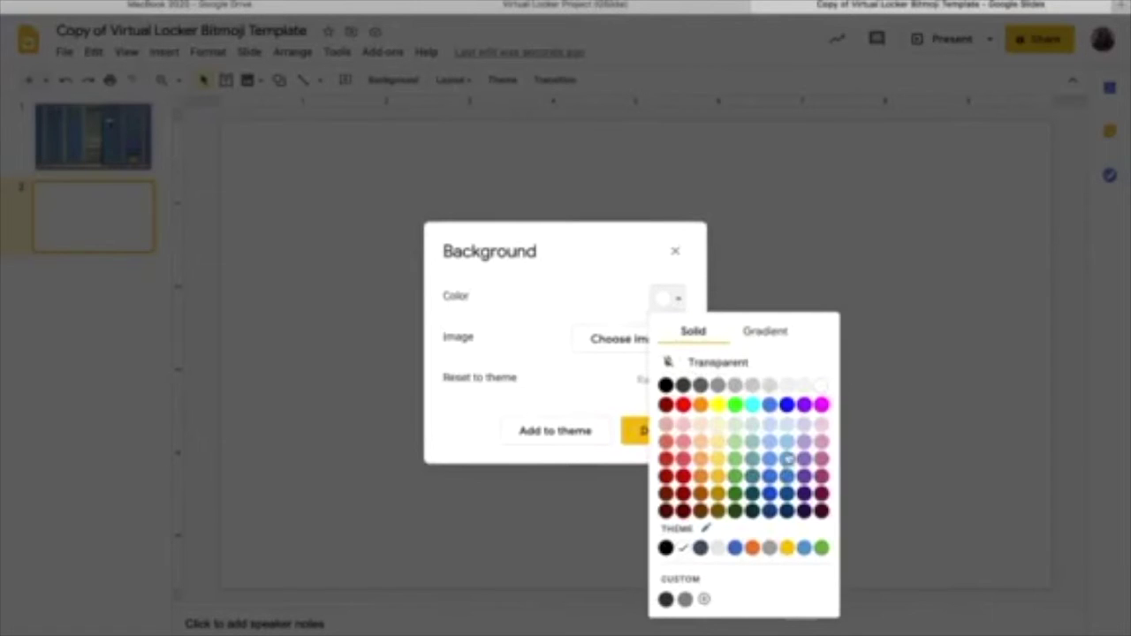
click(774, 247)
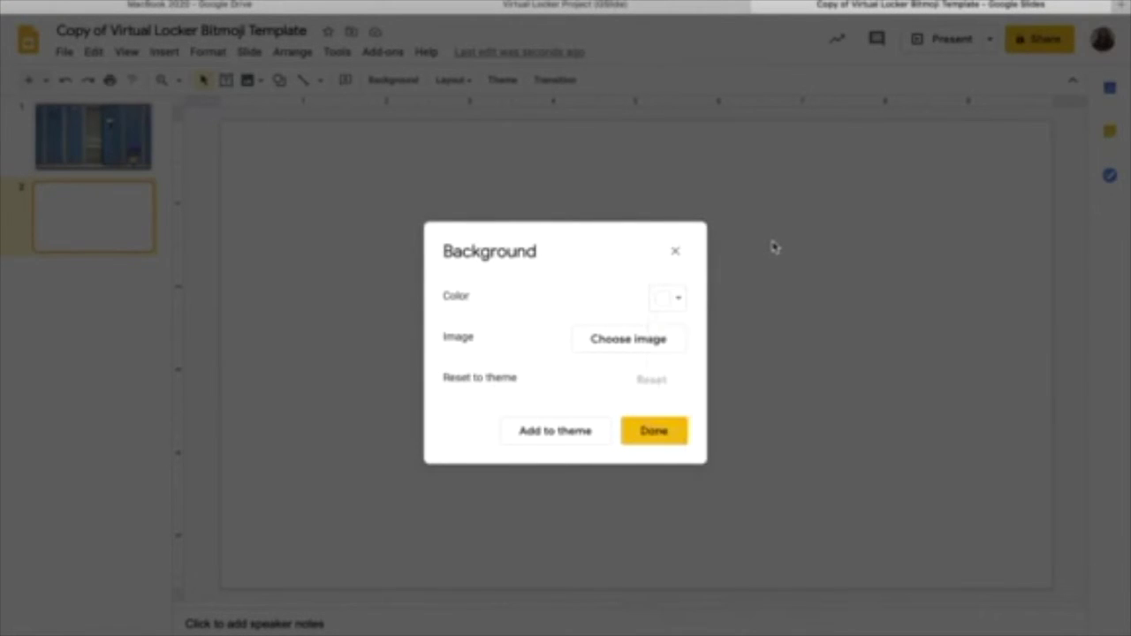
click(616, 344)
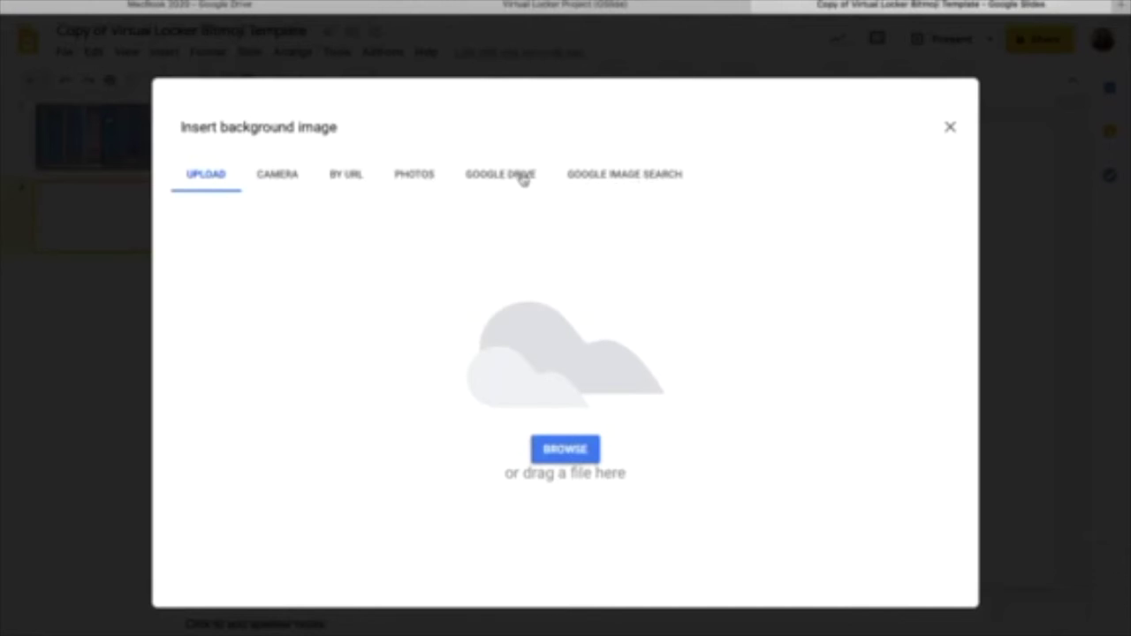
click(950, 129)
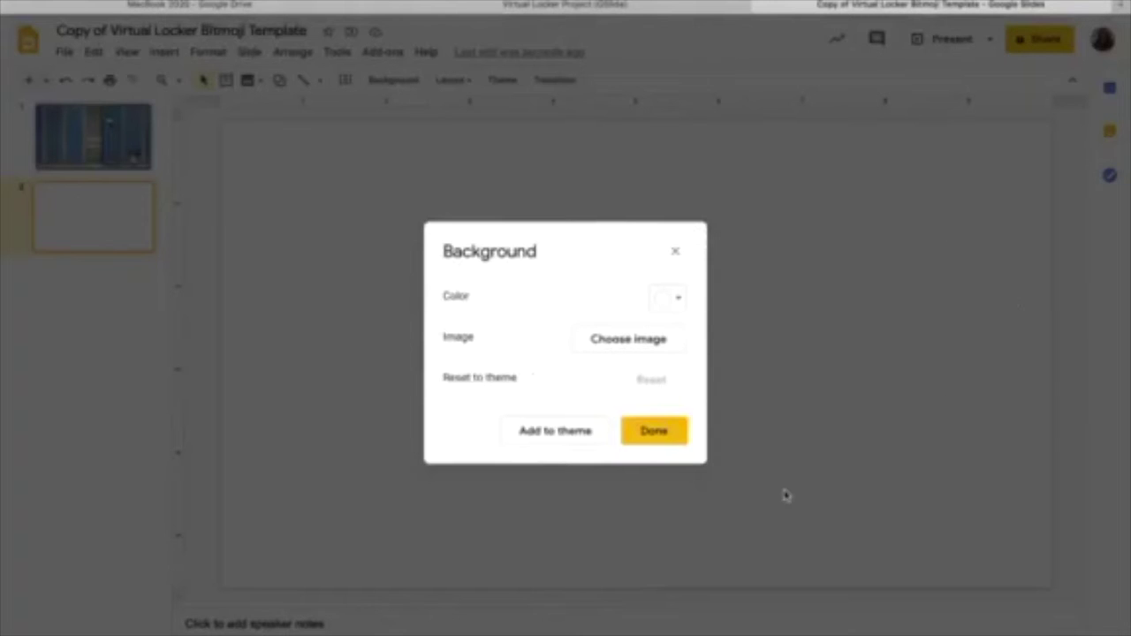
click(654, 429)
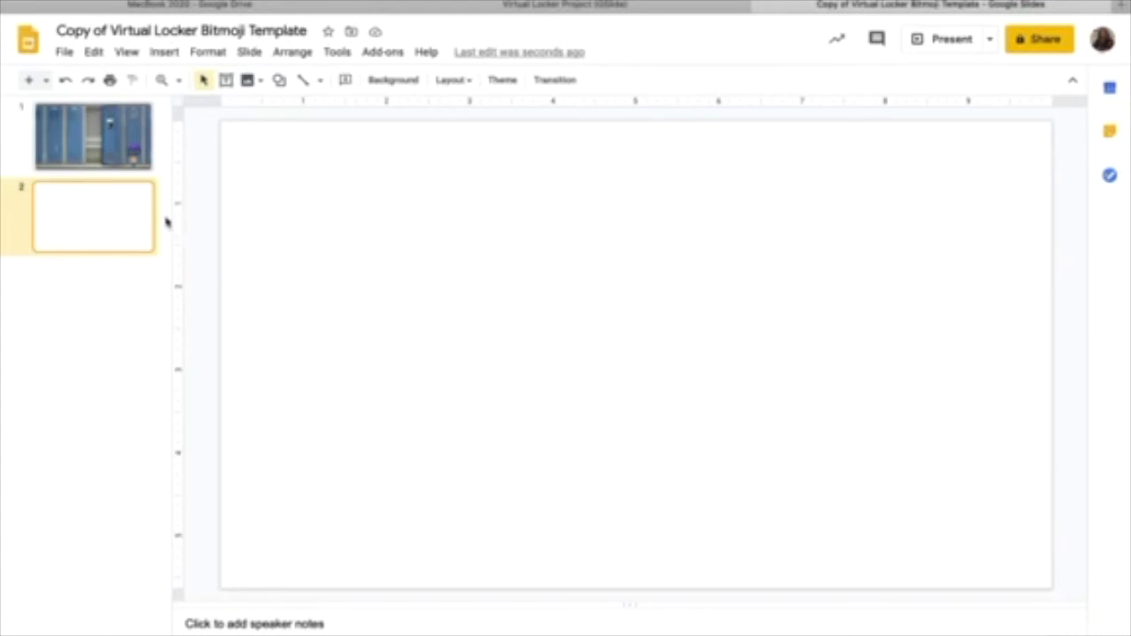
click(147, 163)
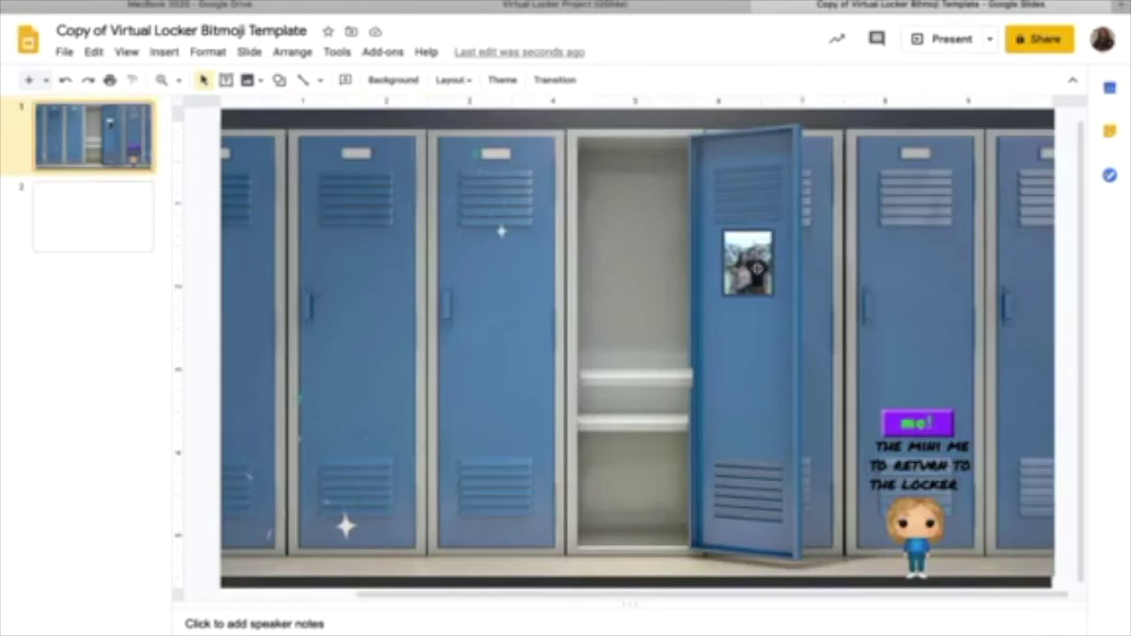
- Link the locker-door photo to Slide 2, then display blank slide 2
click(747, 262)
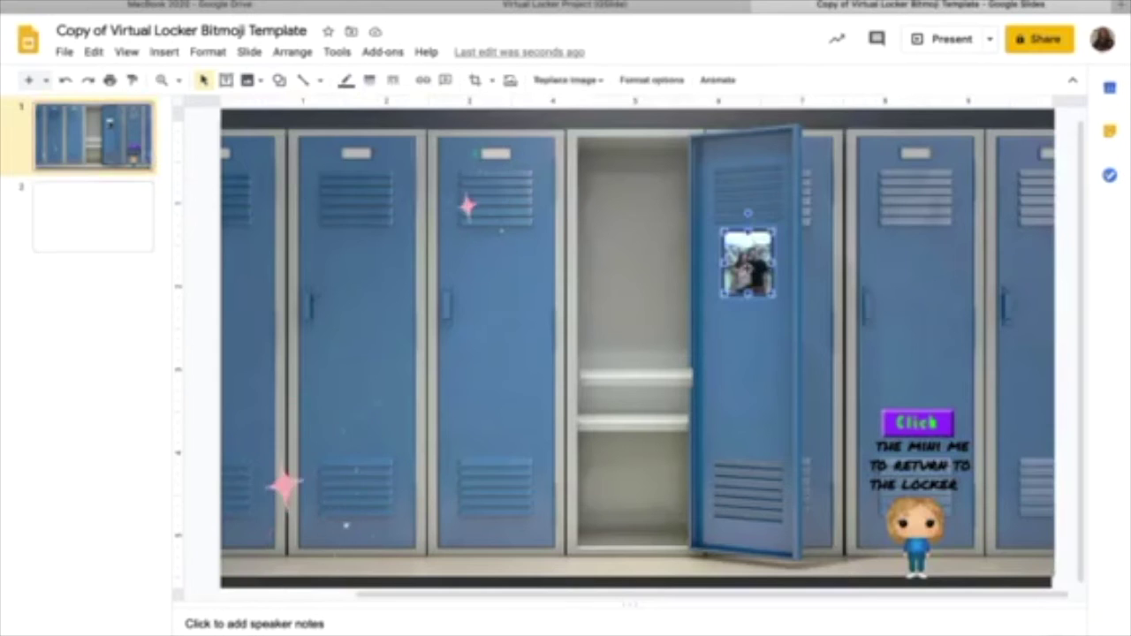
click(424, 80)
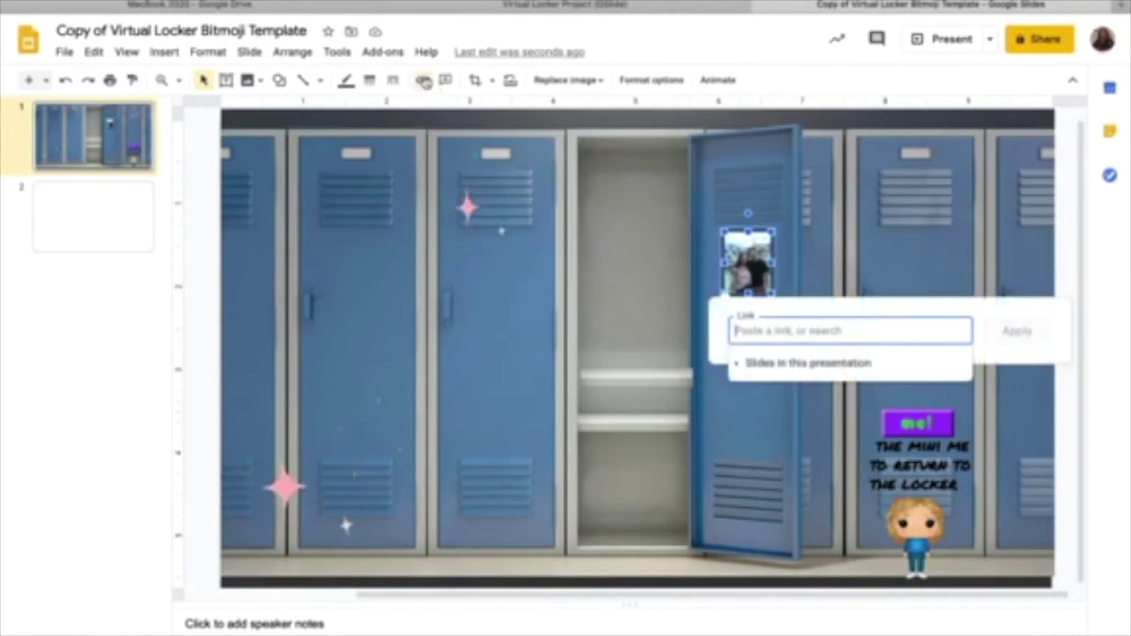
click(800, 364)
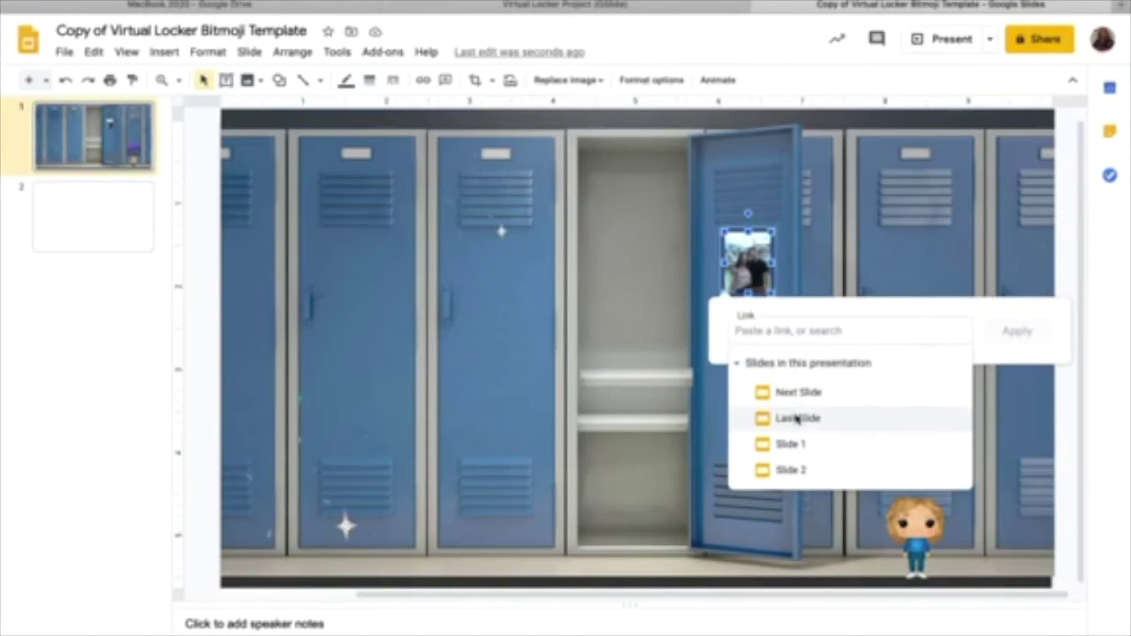
click(790, 469)
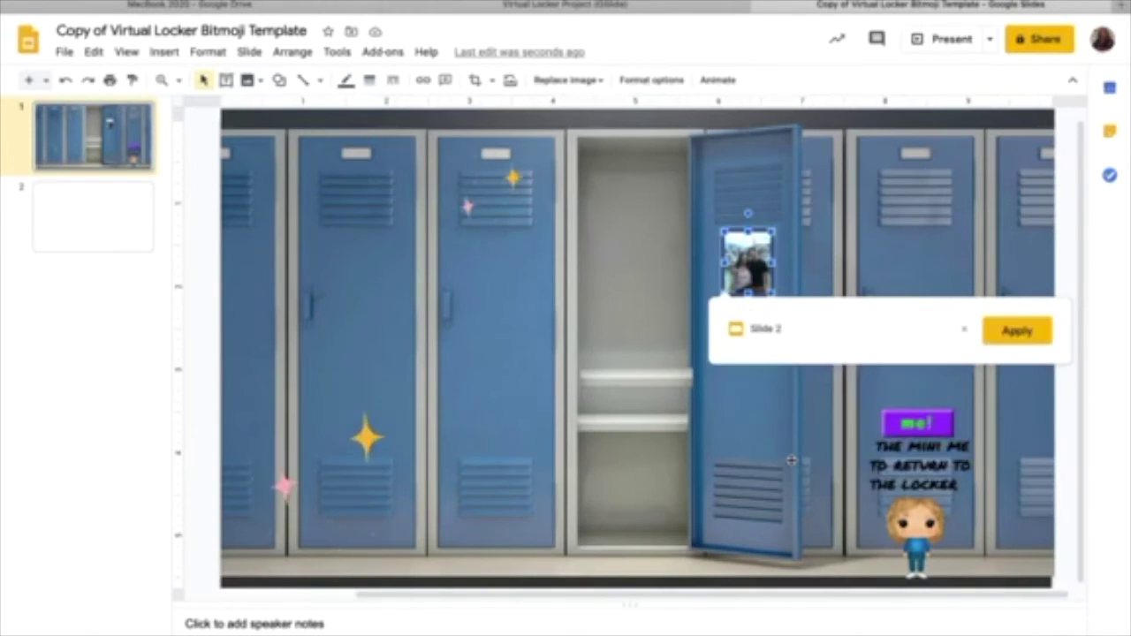
click(1021, 332)
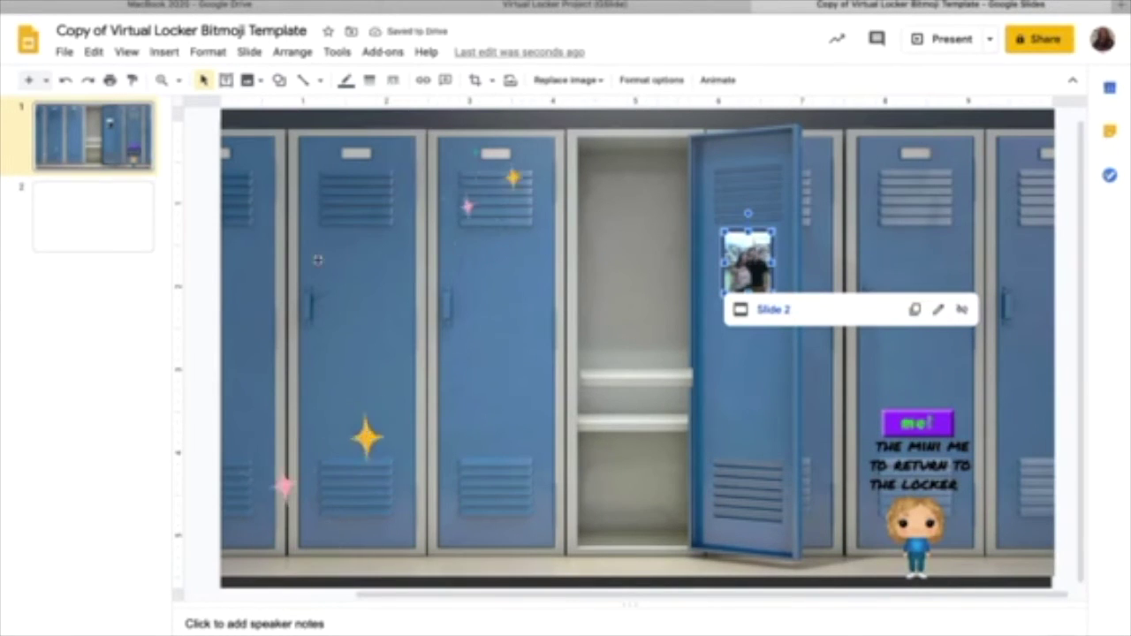
click(137, 247)
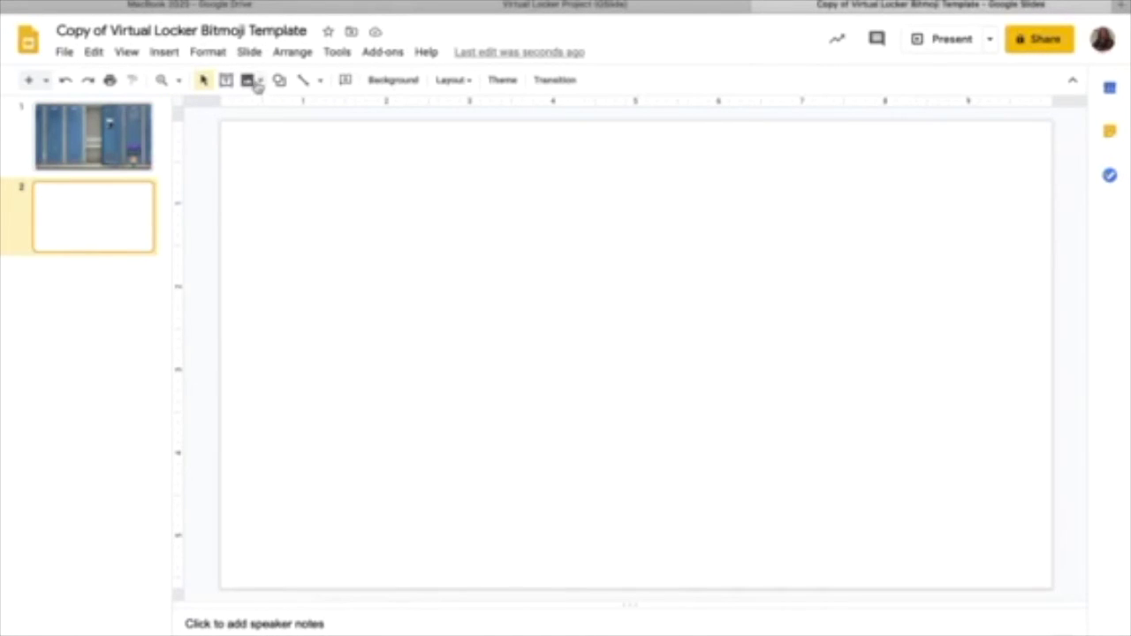
- Draw a wide text box on slide 2 reading 'I really love my son and my daughter'
click(226, 80)
drag(291, 209, 1001, 423)
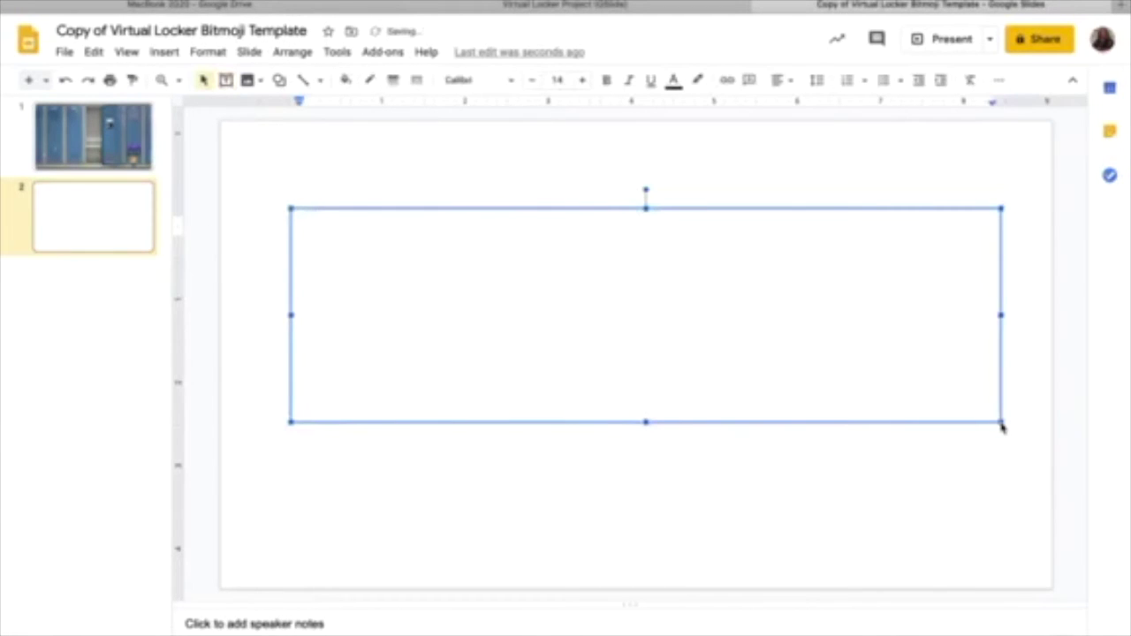
text(I really love my son)
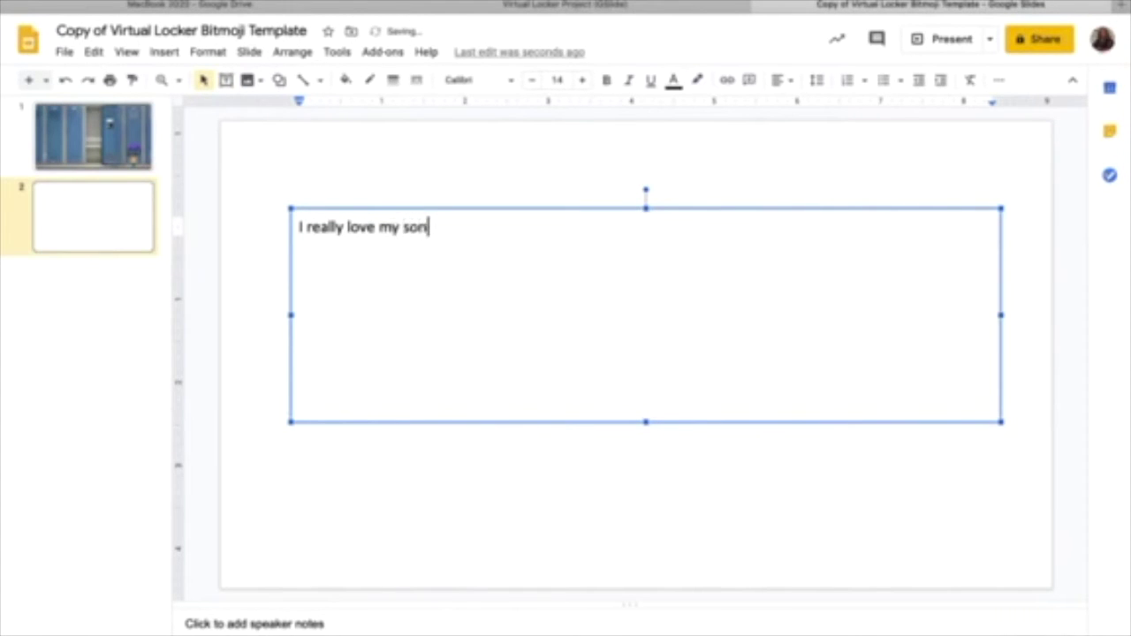
text( and my daughter.)
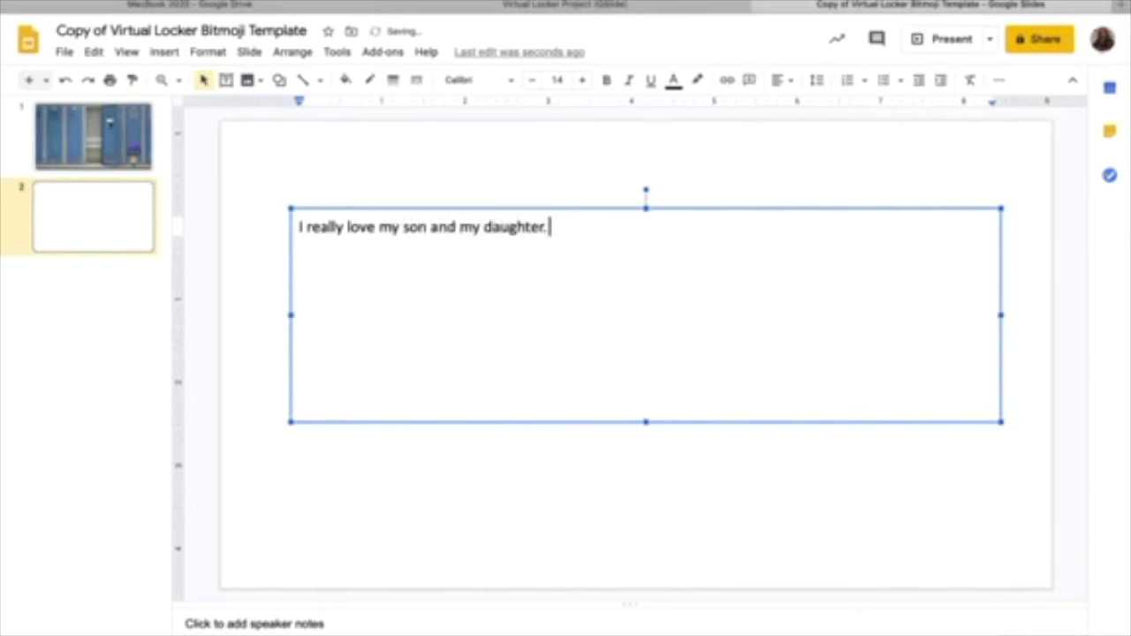
- Center-align the caption text and move the box lower toward the slide's middle
click(781, 80)
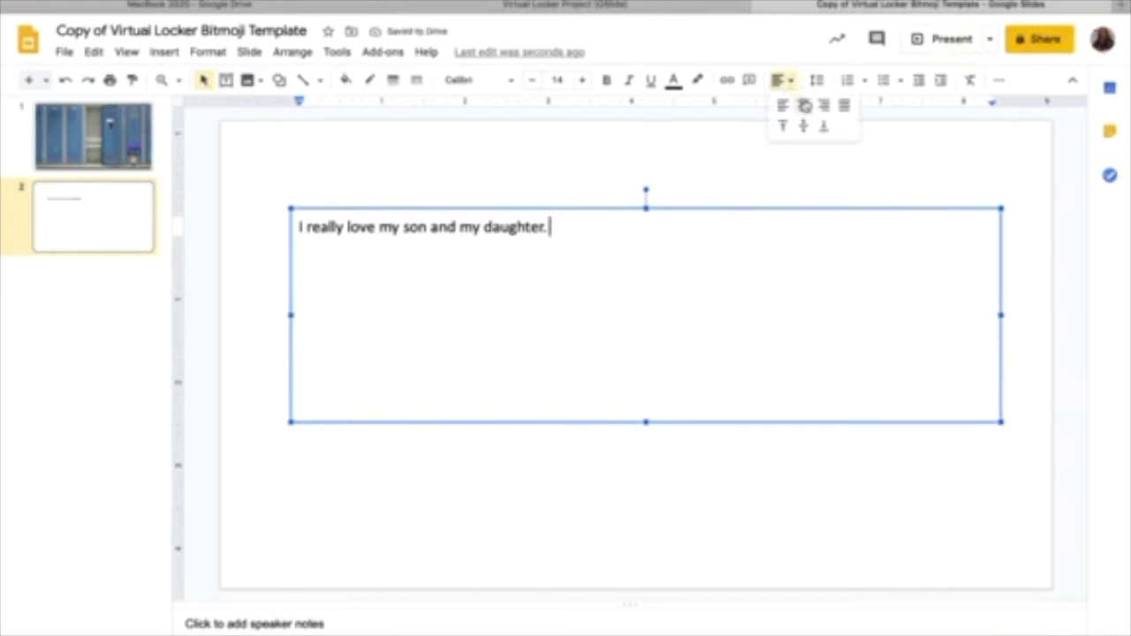
click(804, 105)
click(725, 155)
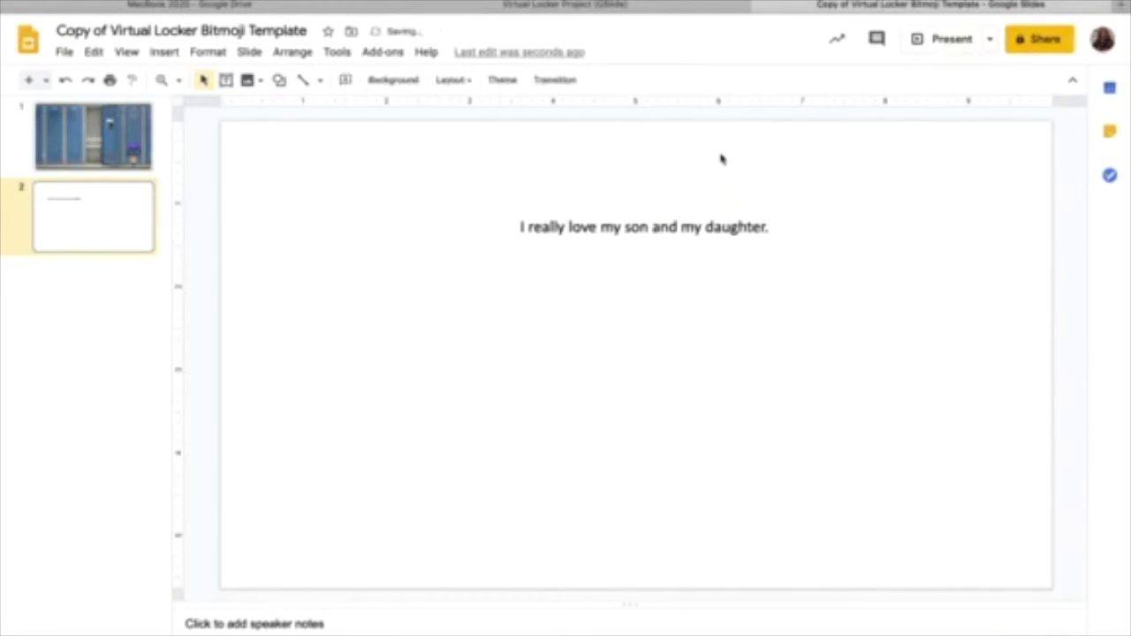
click(693, 228)
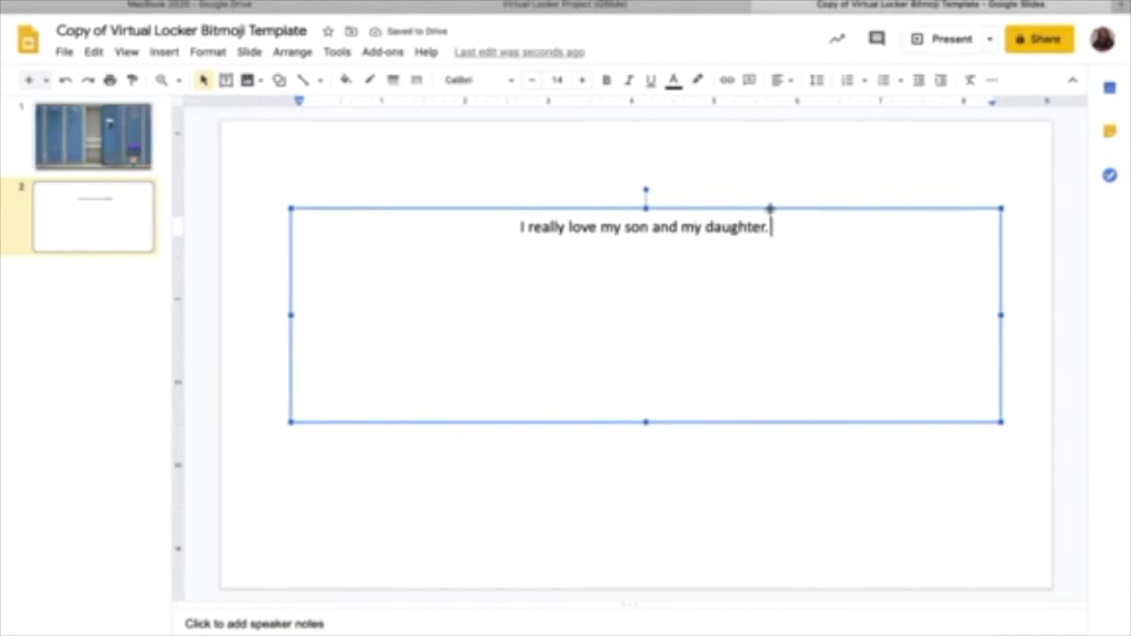
drag(769, 213, 746, 302)
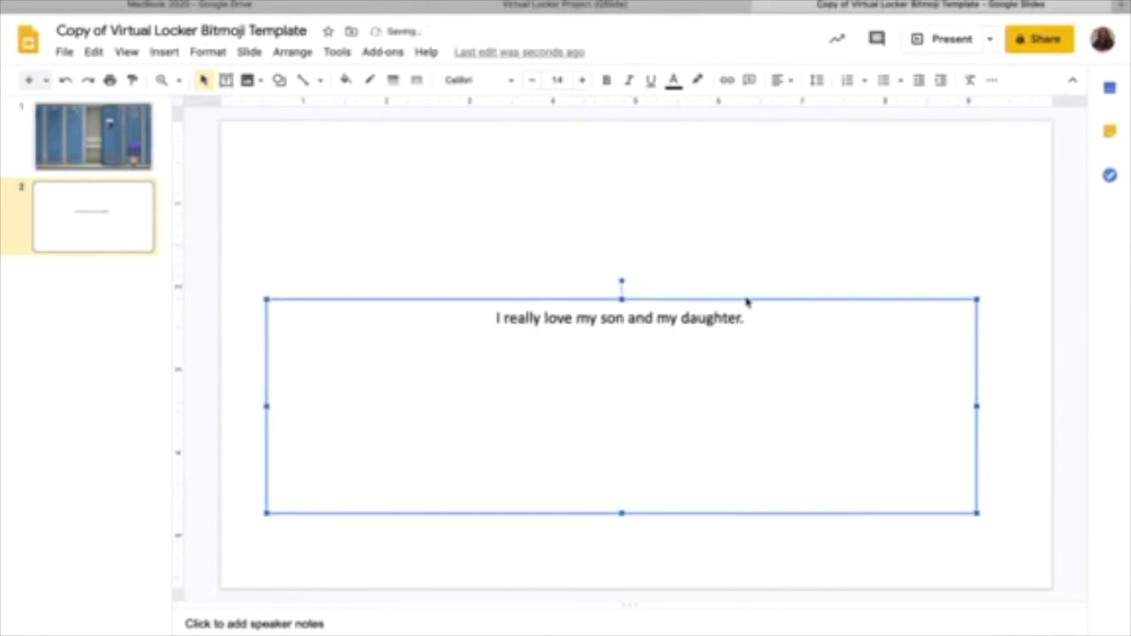
click(787, 241)
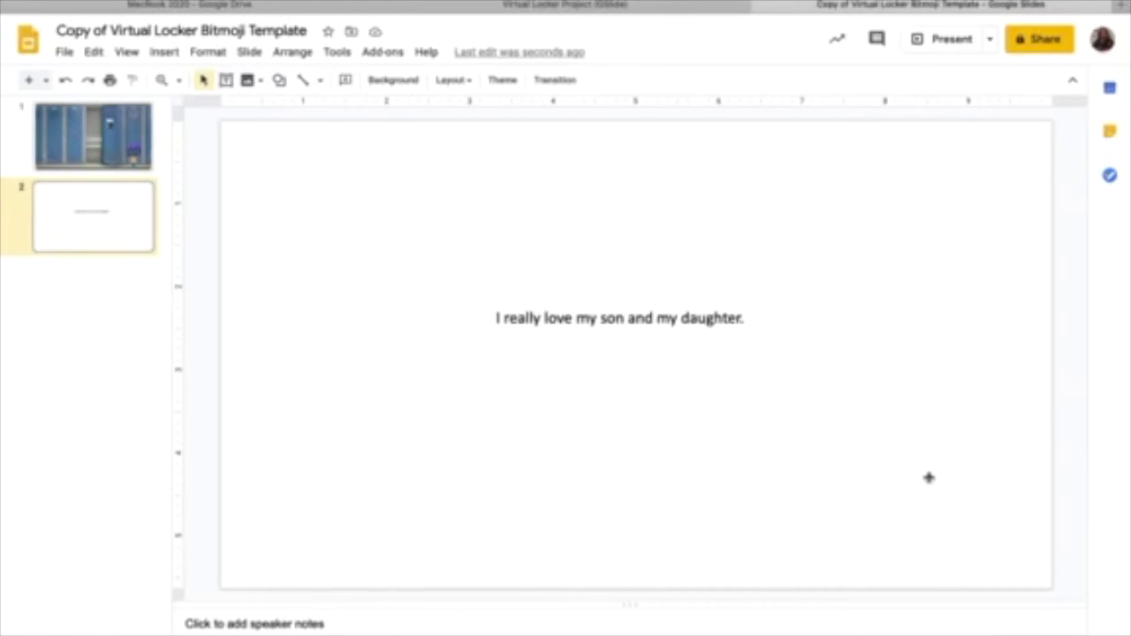
click(259, 83)
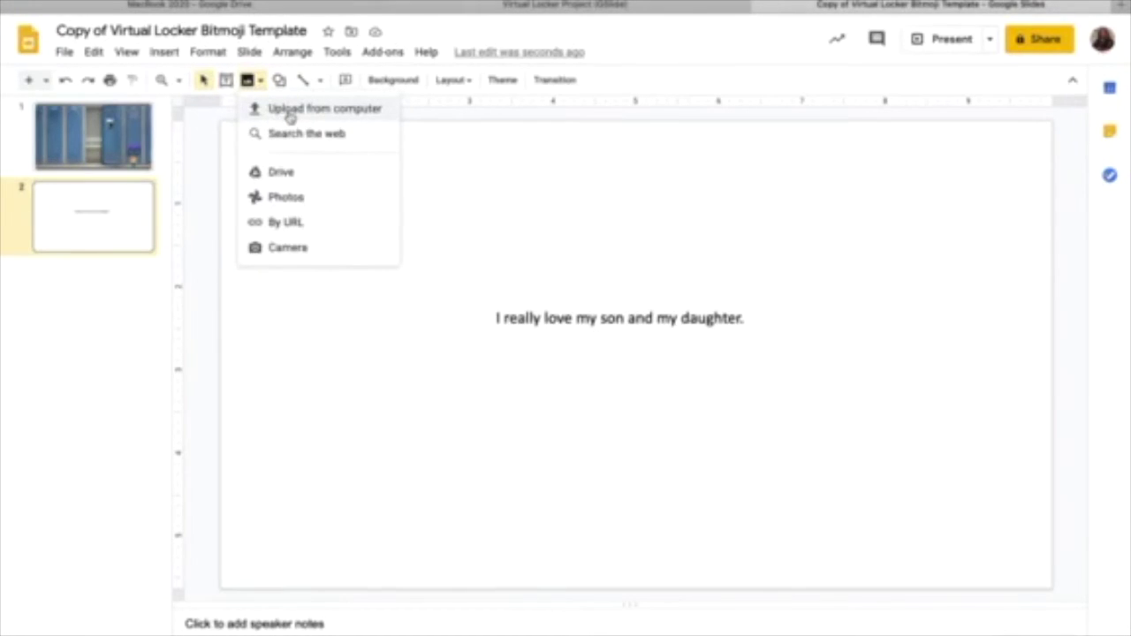
- Insert the Bitmoji image from My Drive onto slide 2
click(297, 172)
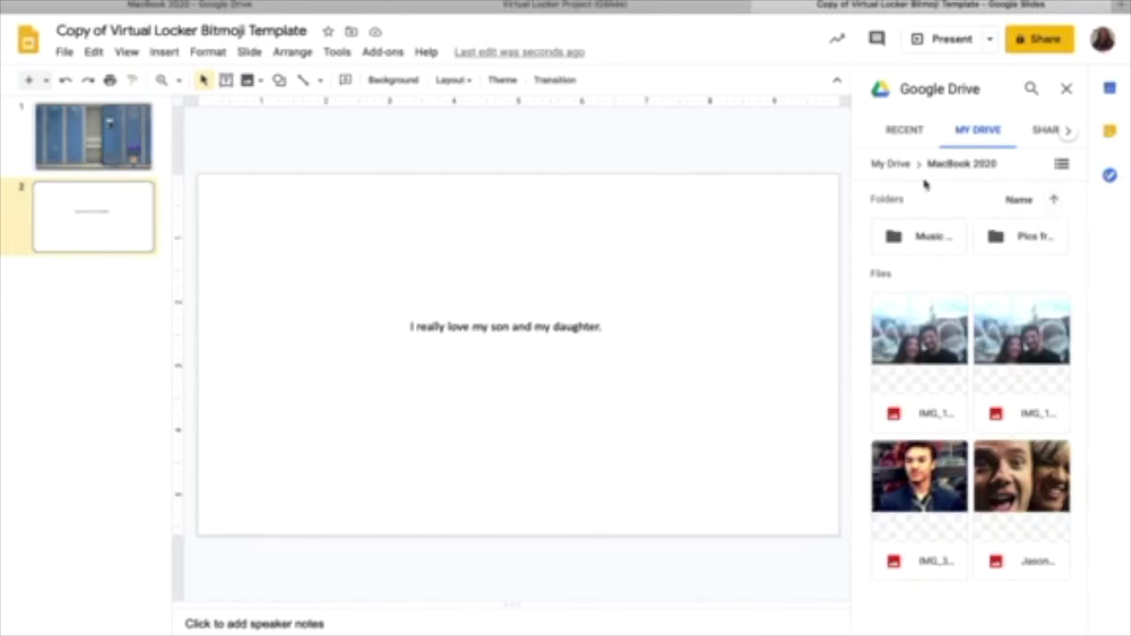
click(890, 165)
scroll(965, 371, down, 10)
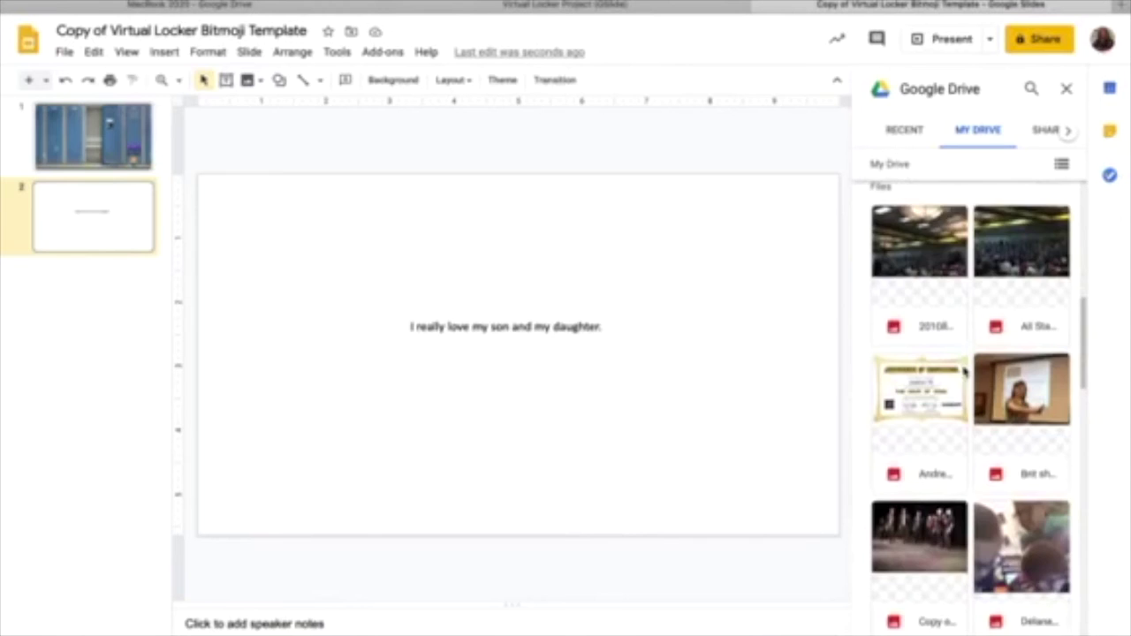
click(942, 535)
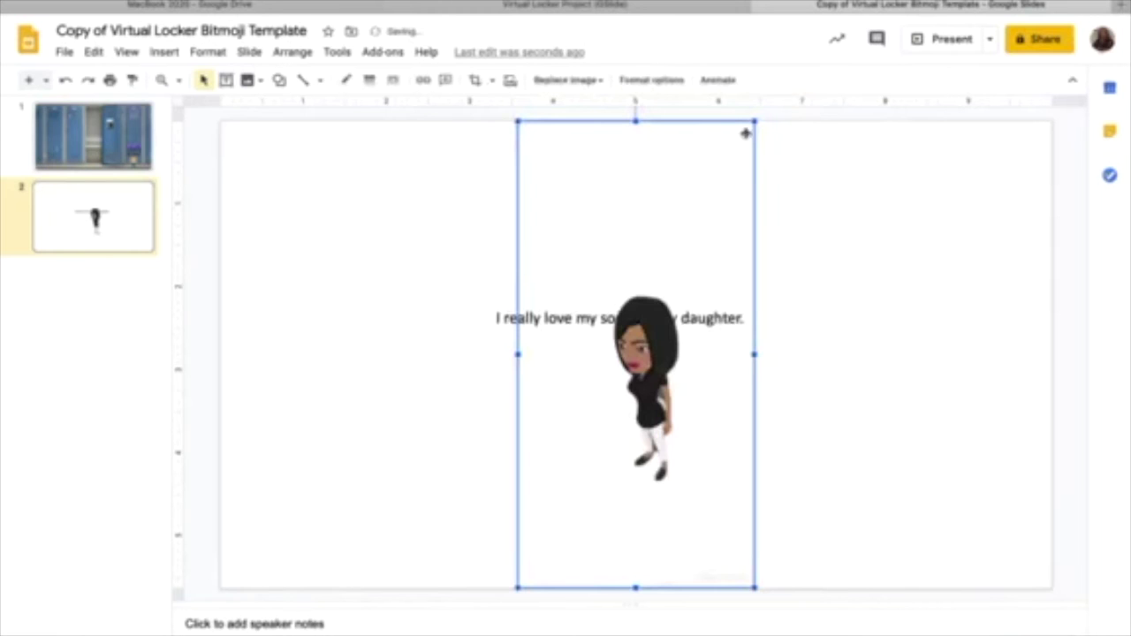
- Shrink the bitmoji and place it in the lower-right corner below the caption
drag(755, 121, 646, 334)
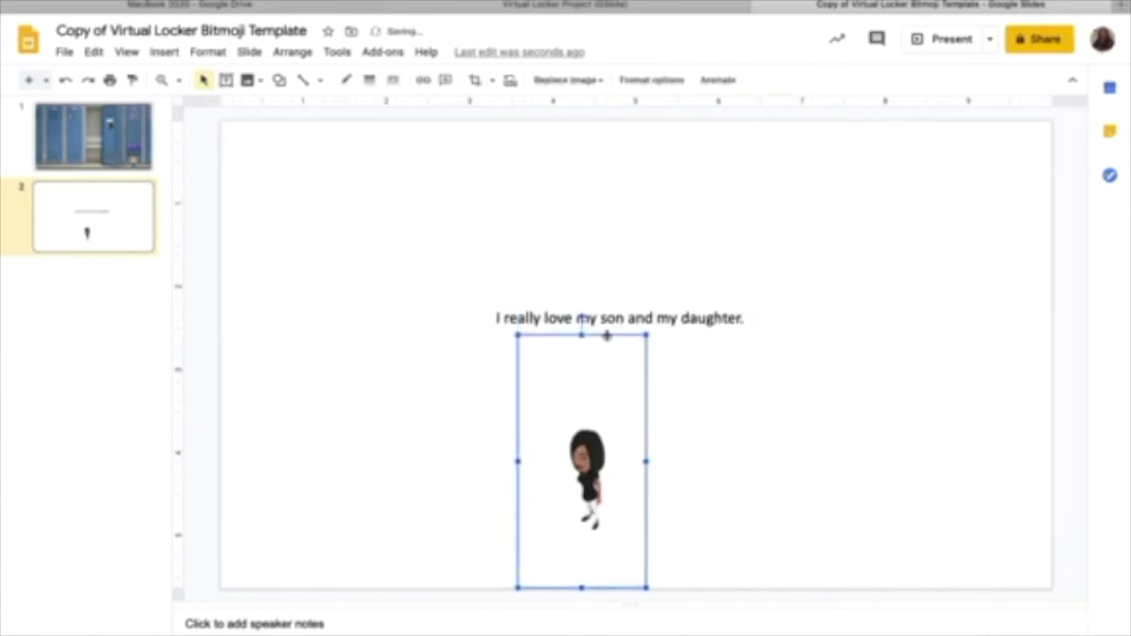
drag(584, 424, 968, 450)
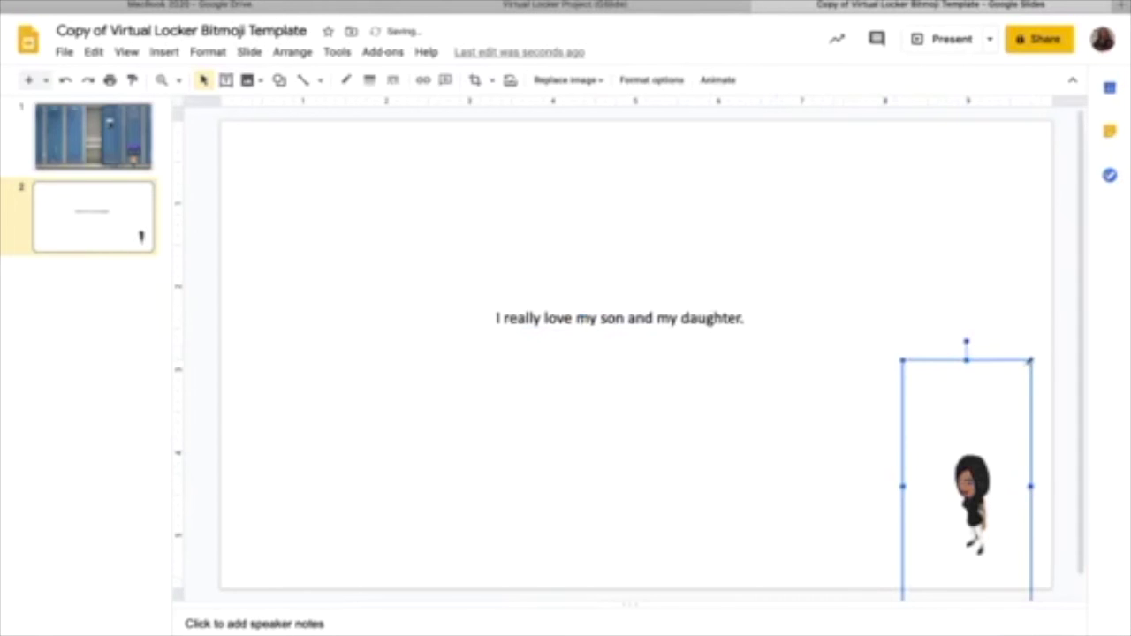
mouse_move(1030, 360)
mouse_down()
mouse_move(1010, 379)
mouse_move(1021, 381)
mouse_up()
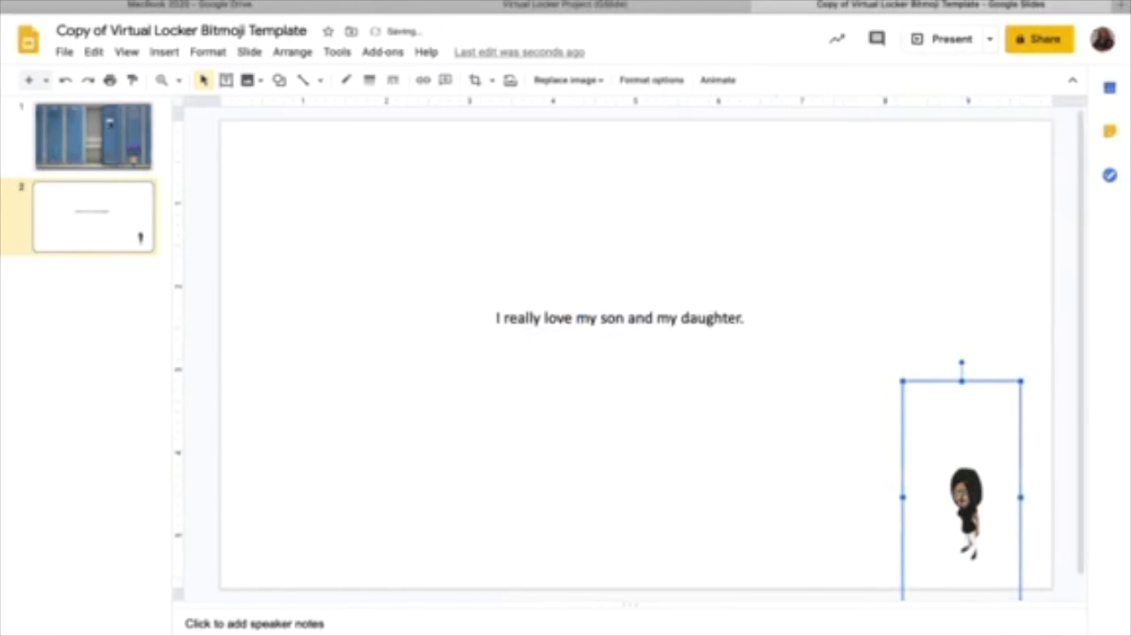
drag(955, 407, 982, 409)
click(949, 297)
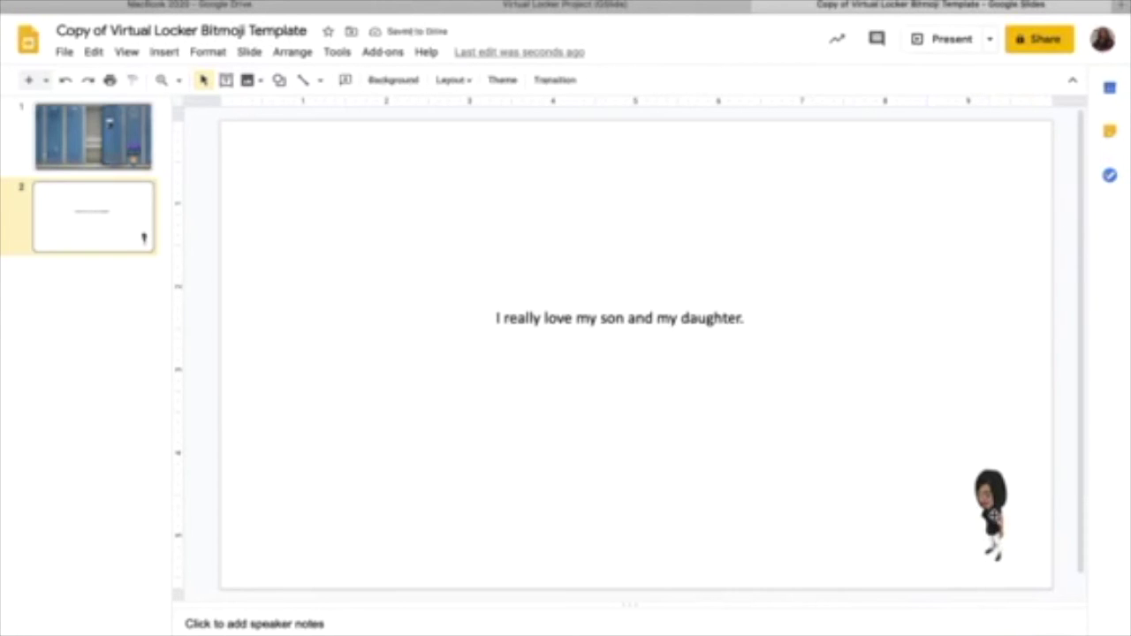
click(995, 516)
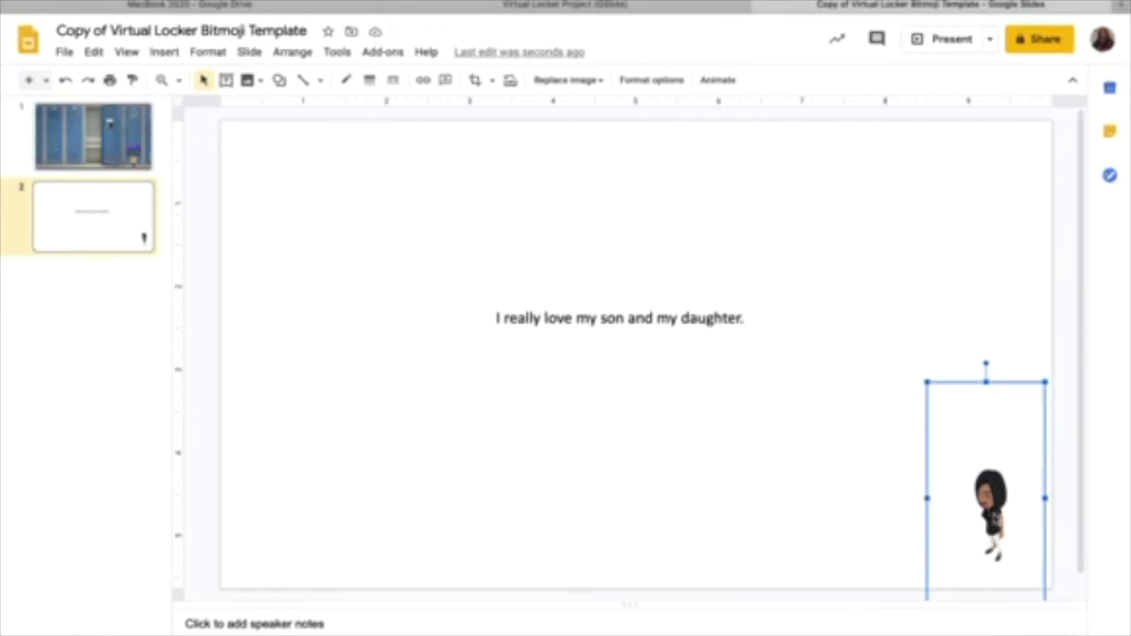
- Link the bitmoji on slide 2 to First Slide as a return button
click(423, 79)
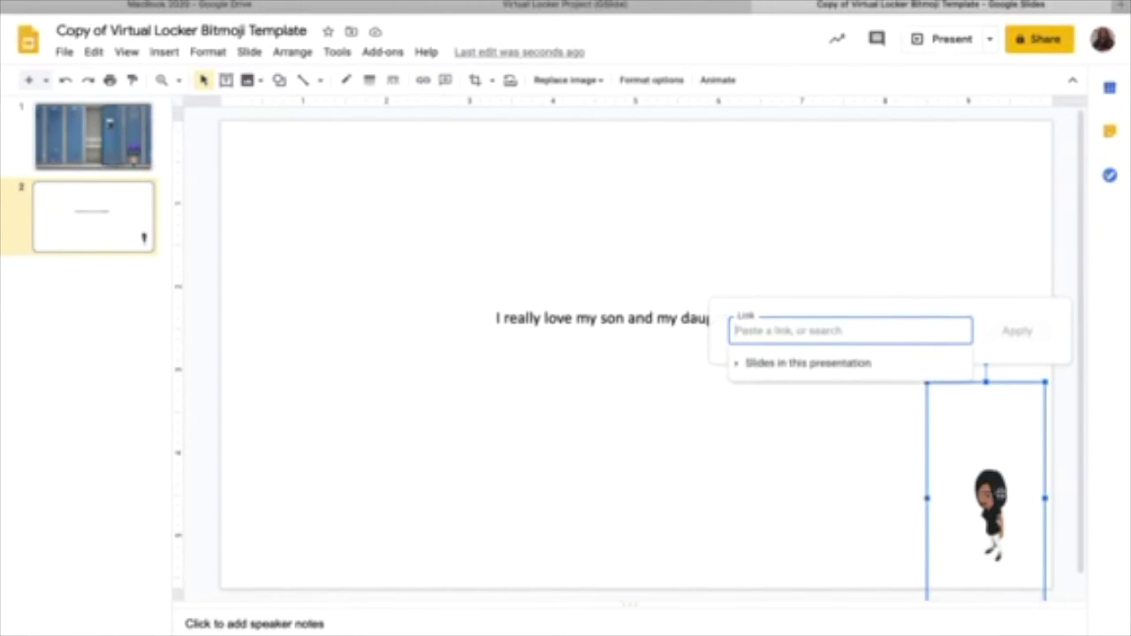
click(424, 81)
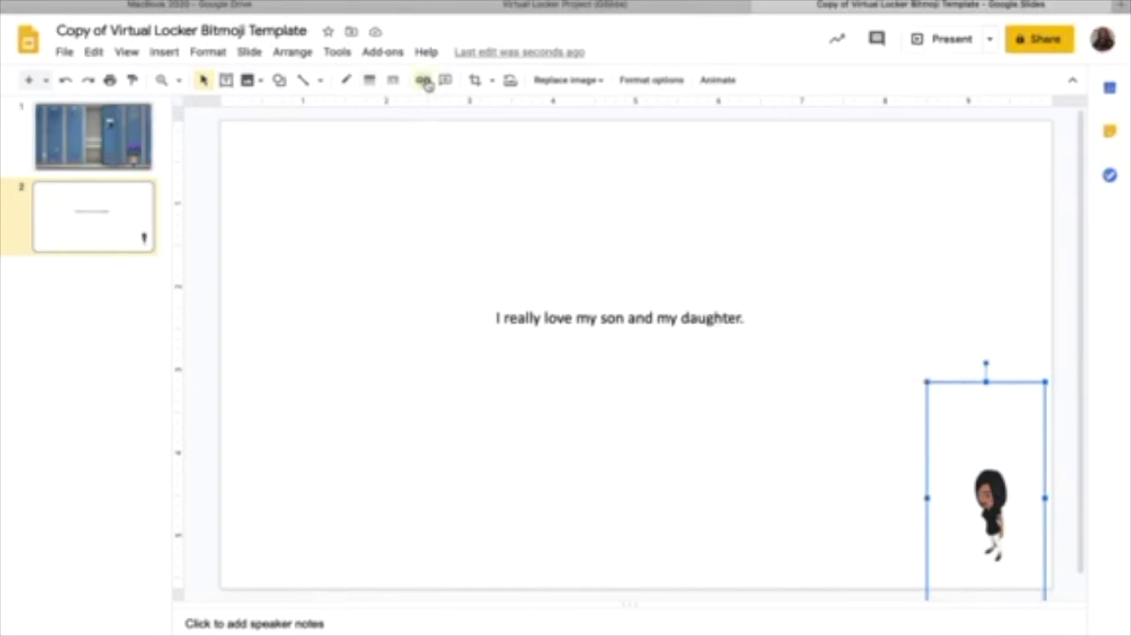
click(424, 80)
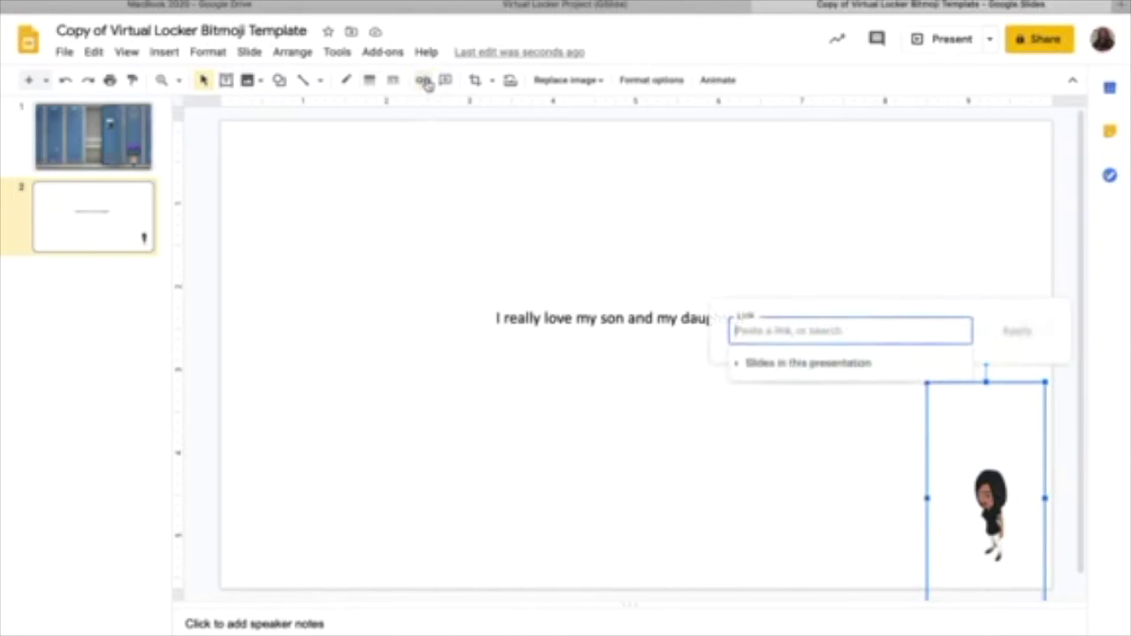
click(837, 372)
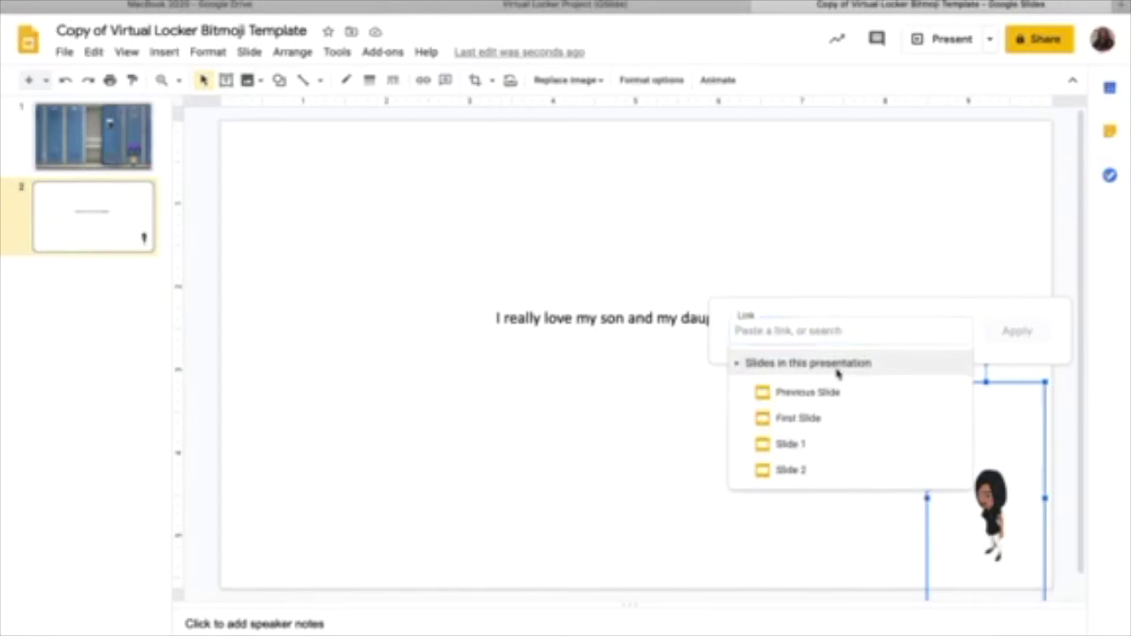
click(810, 423)
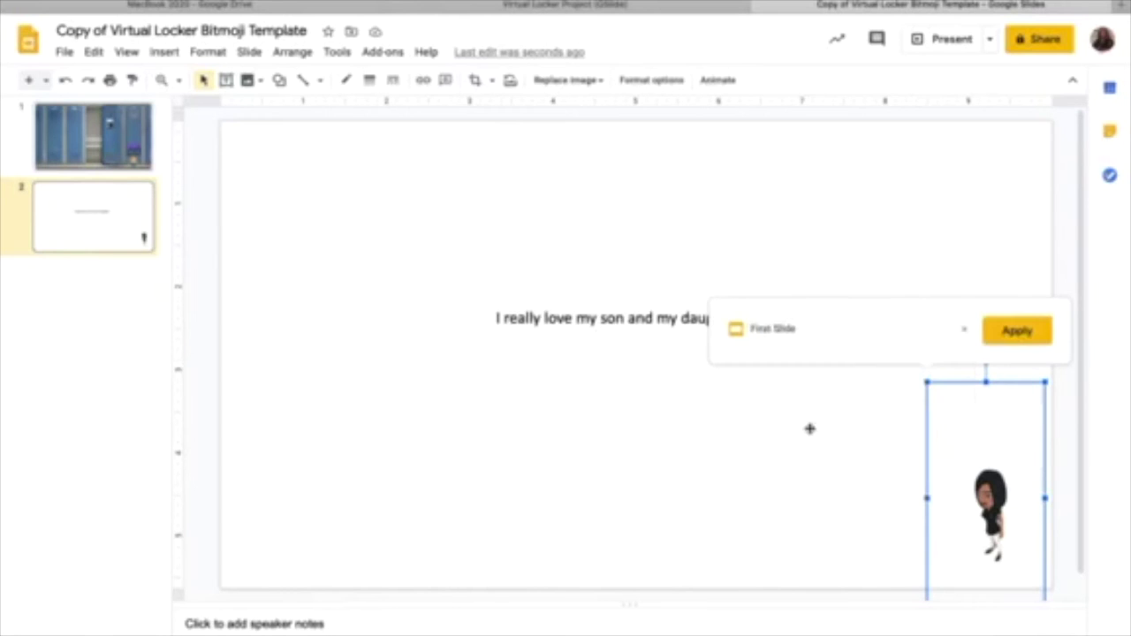
click(1017, 331)
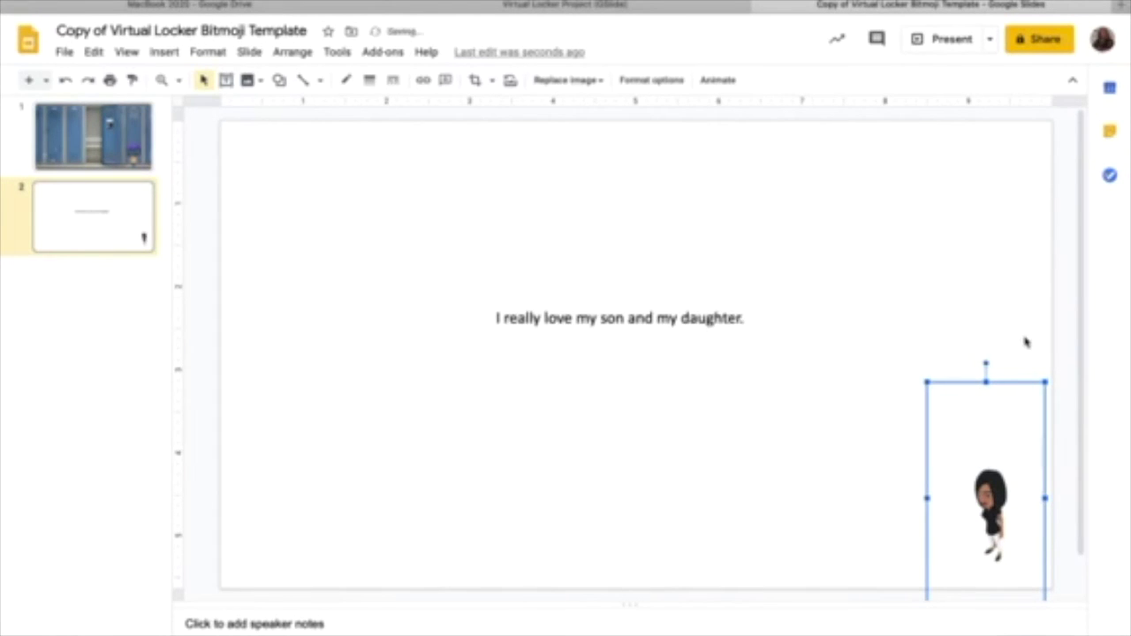
click(957, 295)
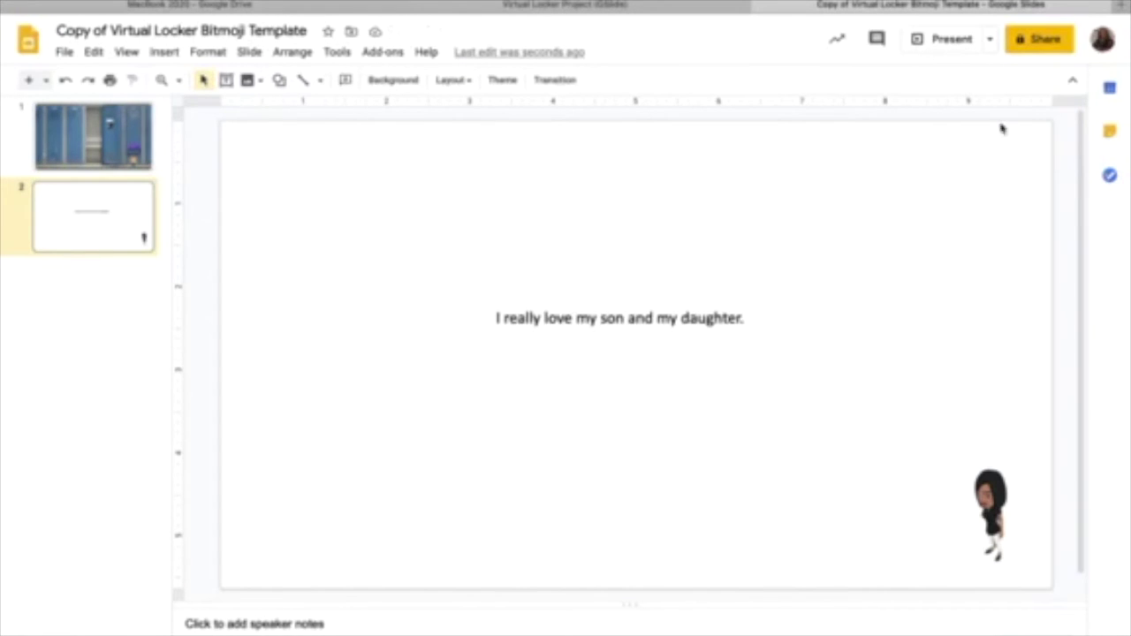
key(Up)
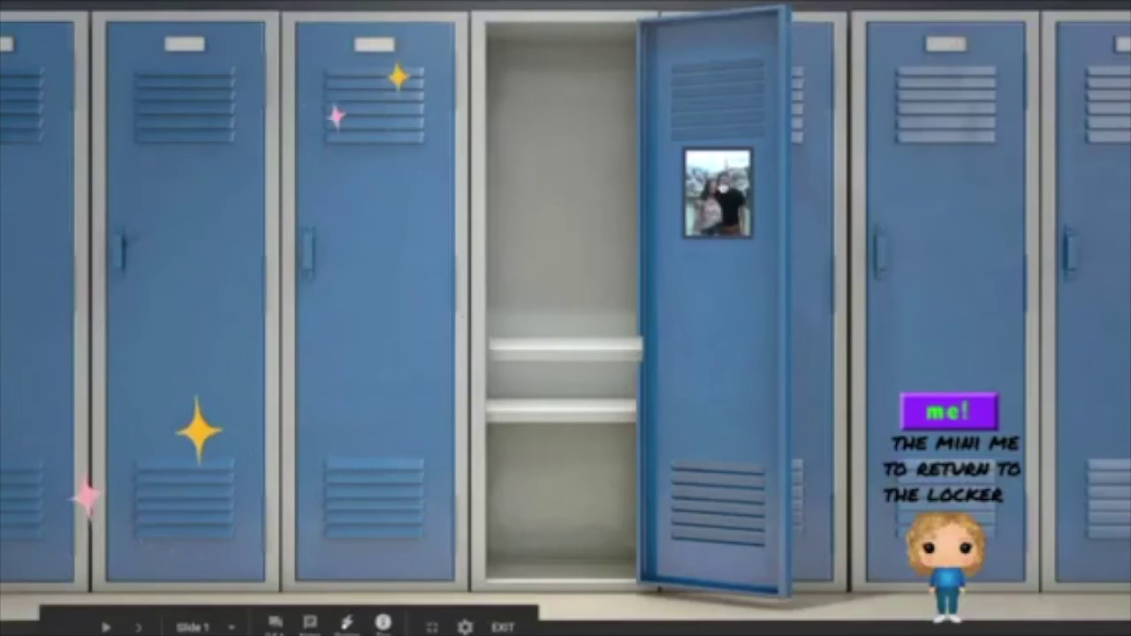
click(721, 185)
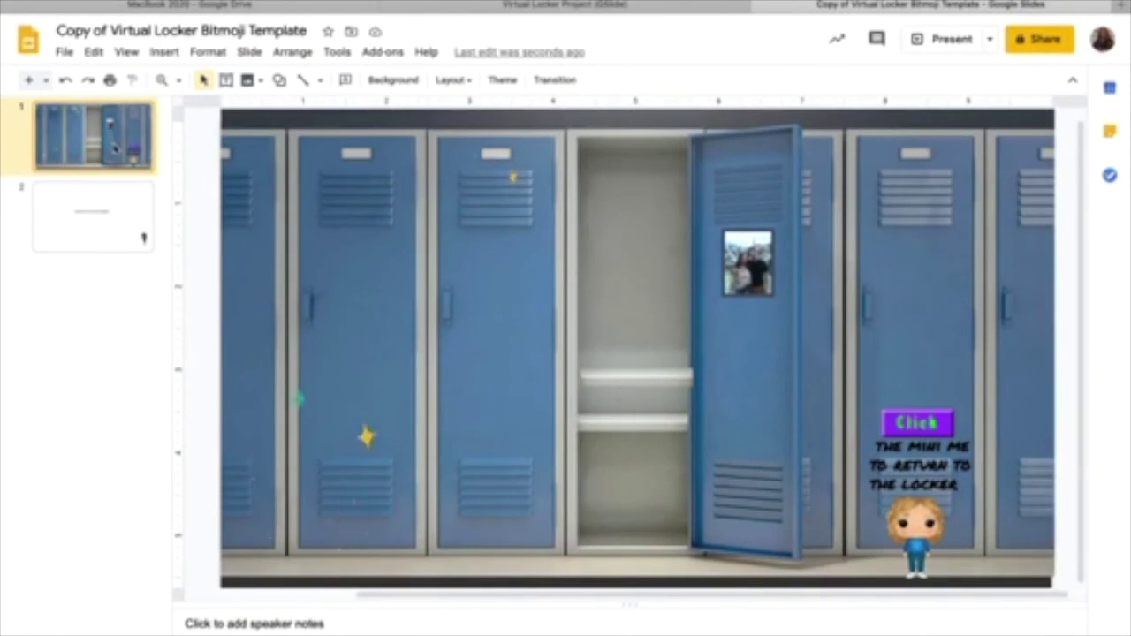
- Add a blank slide and move it to position 3, after the caption slide
click(46, 82)
click(57, 131)
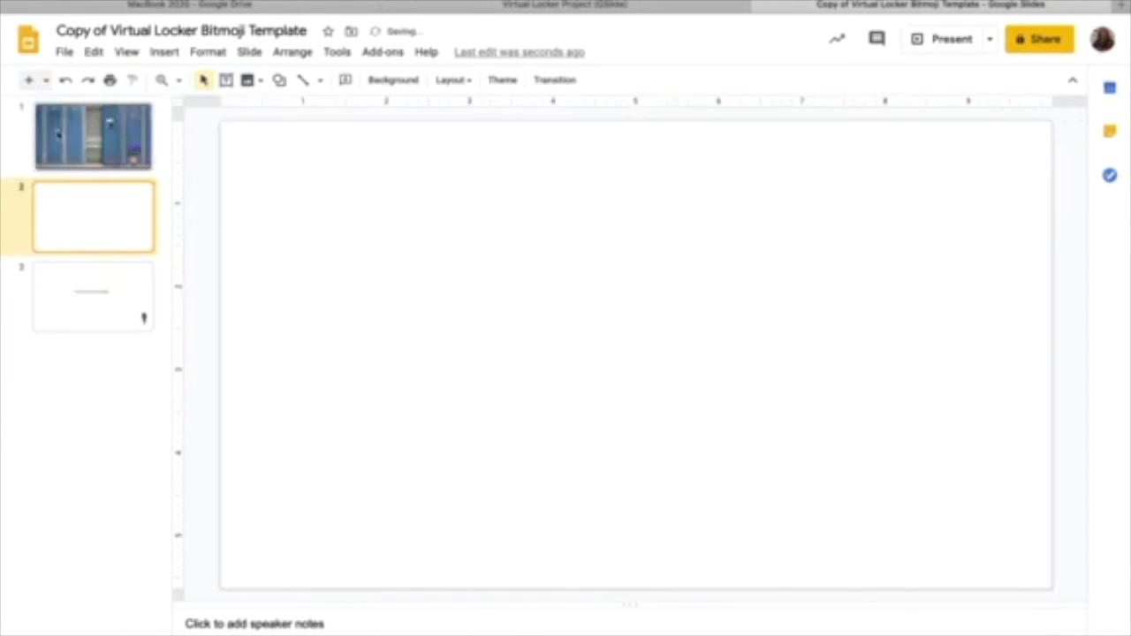
drag(70, 210, 73, 343)
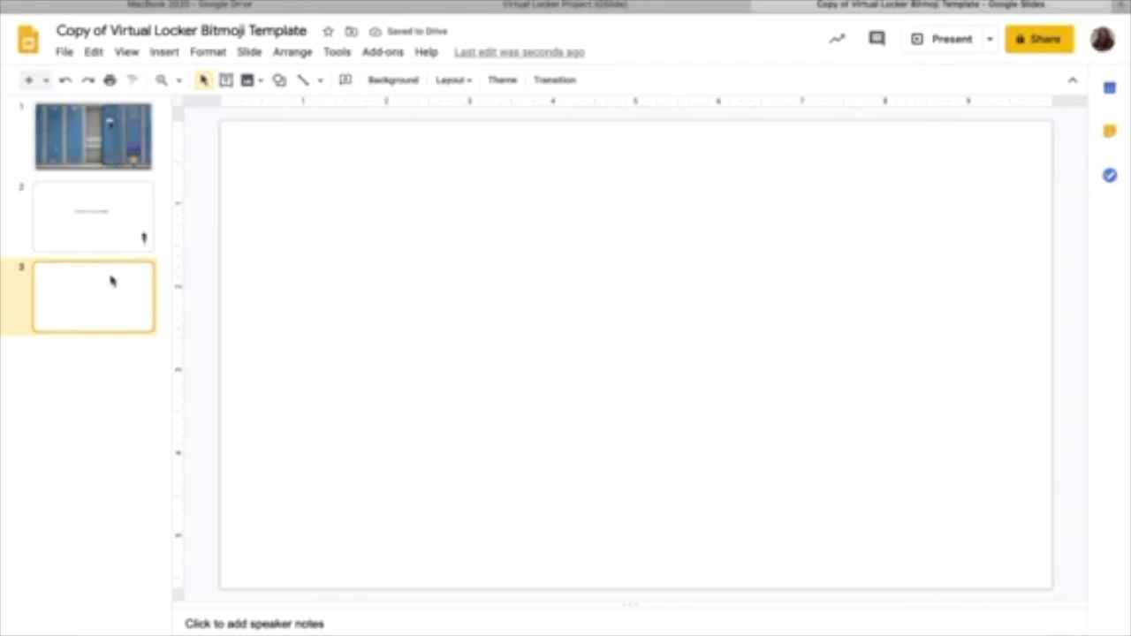
click(124, 241)
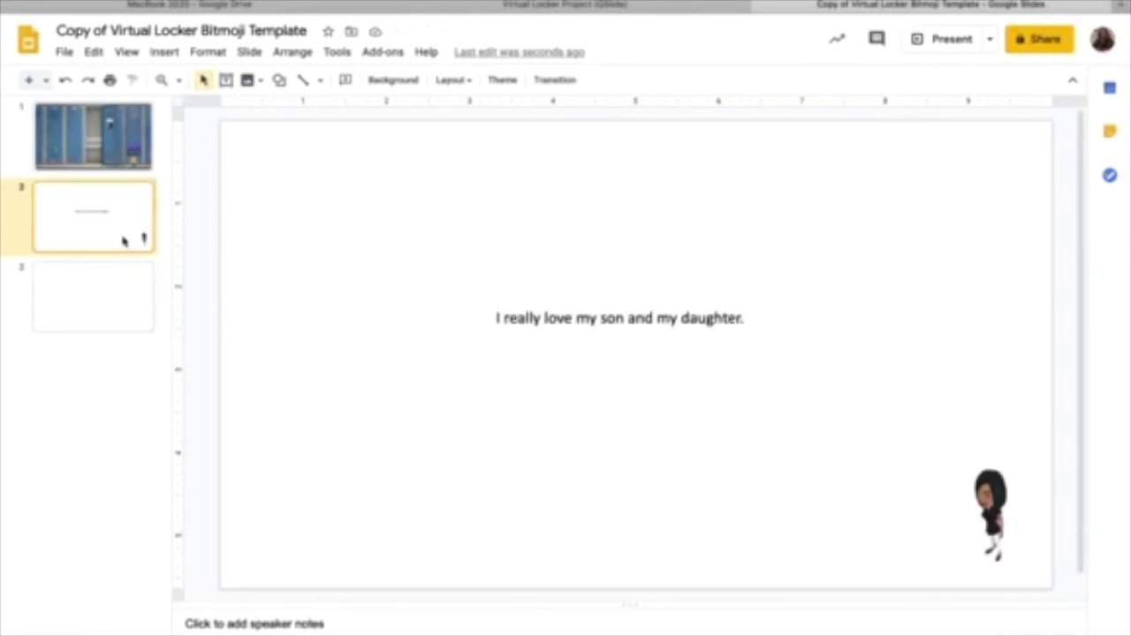
click(120, 298)
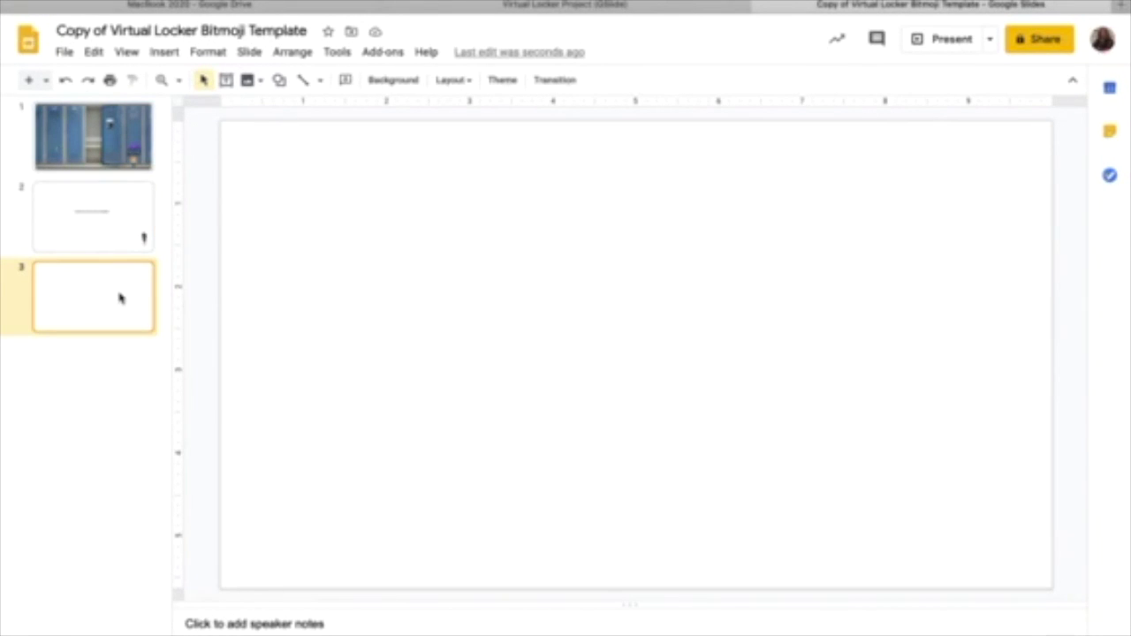
- Add another blank slide as slide 4 at the end of the deck
click(45, 80)
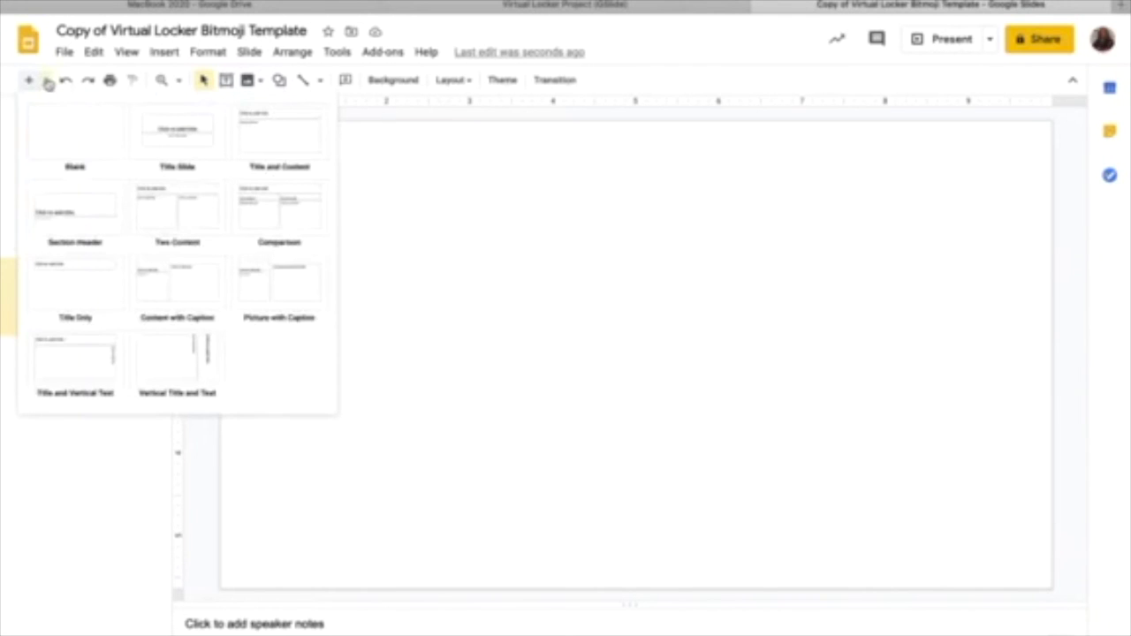
click(48, 131)
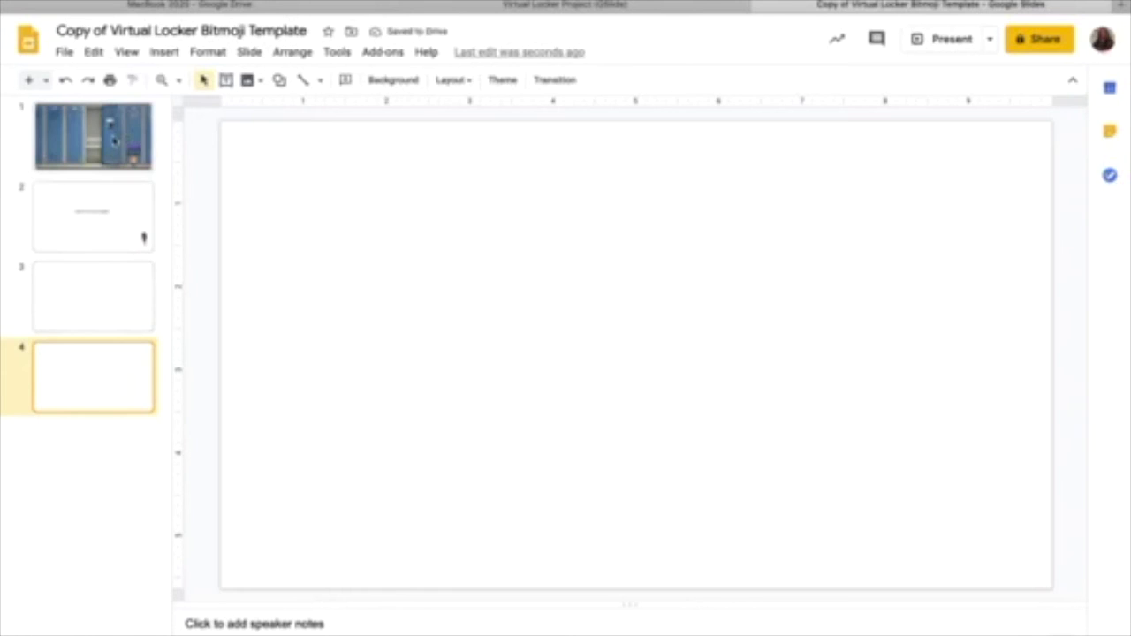
click(114, 139)
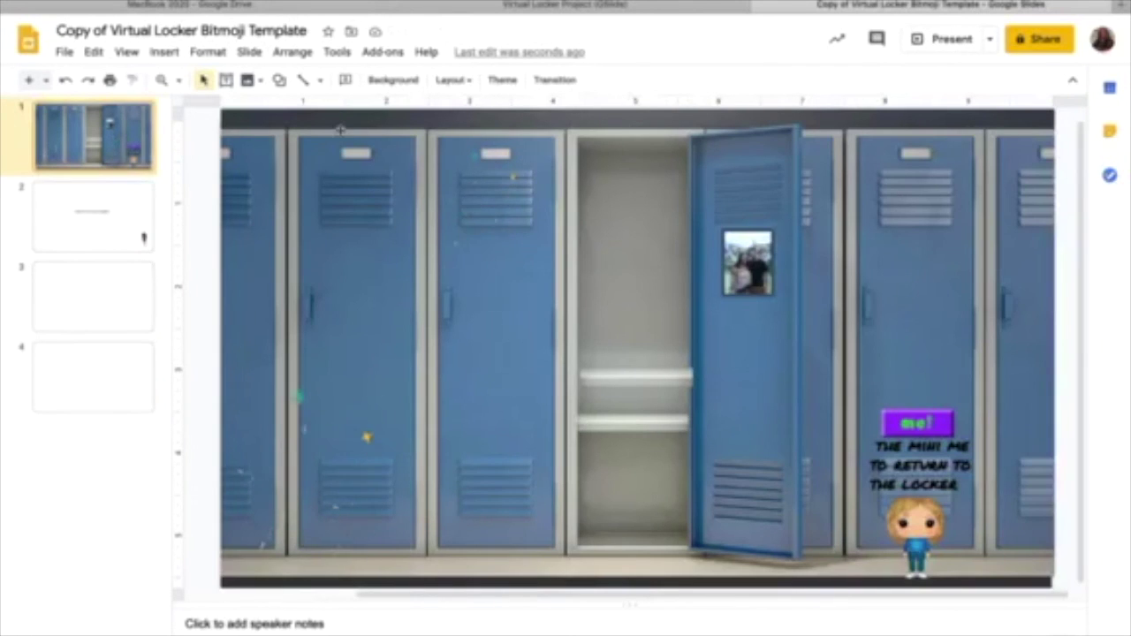
- Show blank slide 3 in the editor, leaving the Insert image menu unused
click(250, 79)
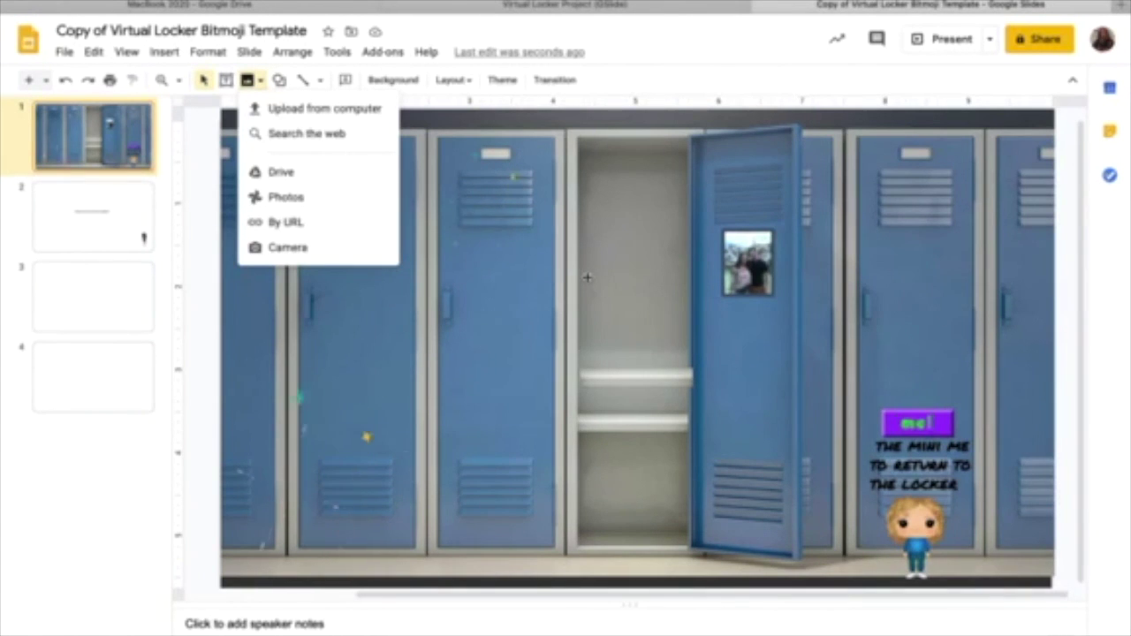
click(89, 301)
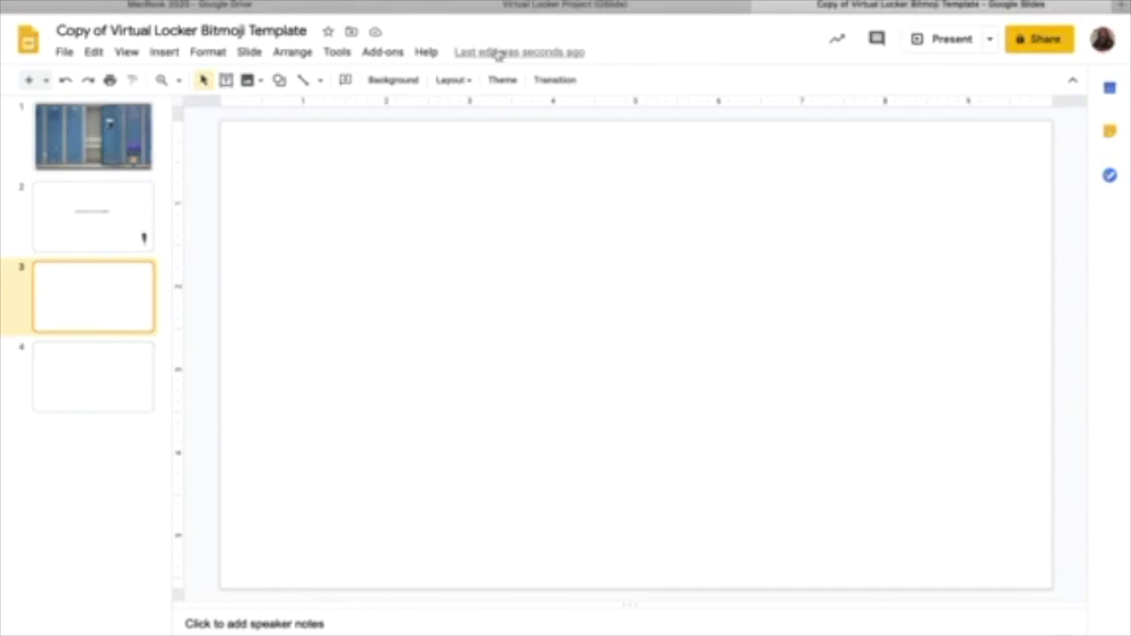
mouse_move(499, 3)
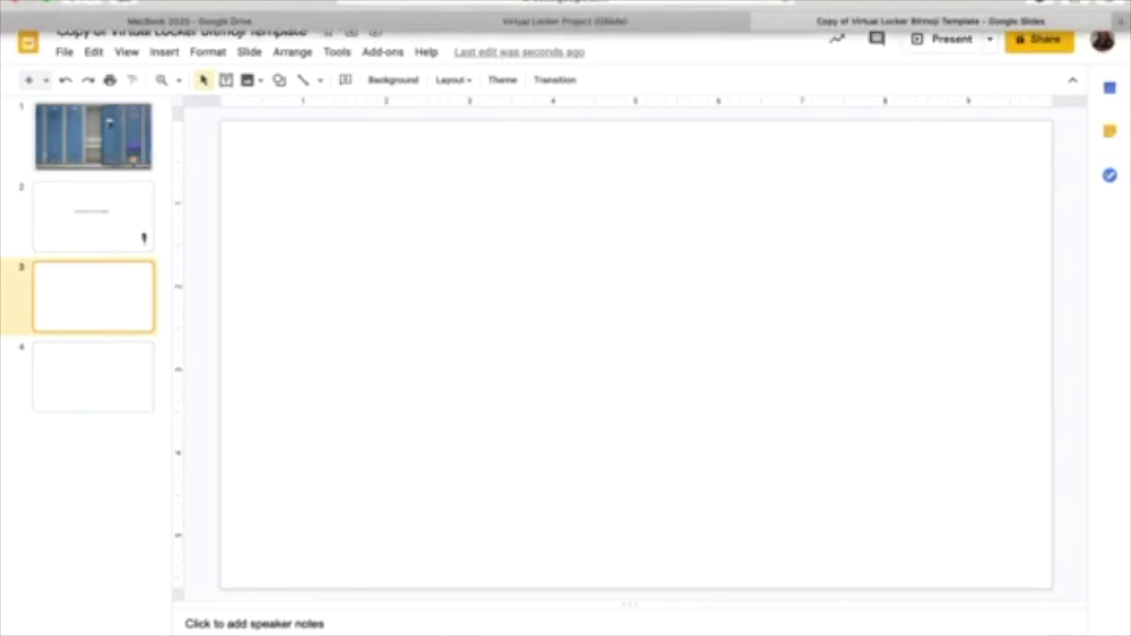